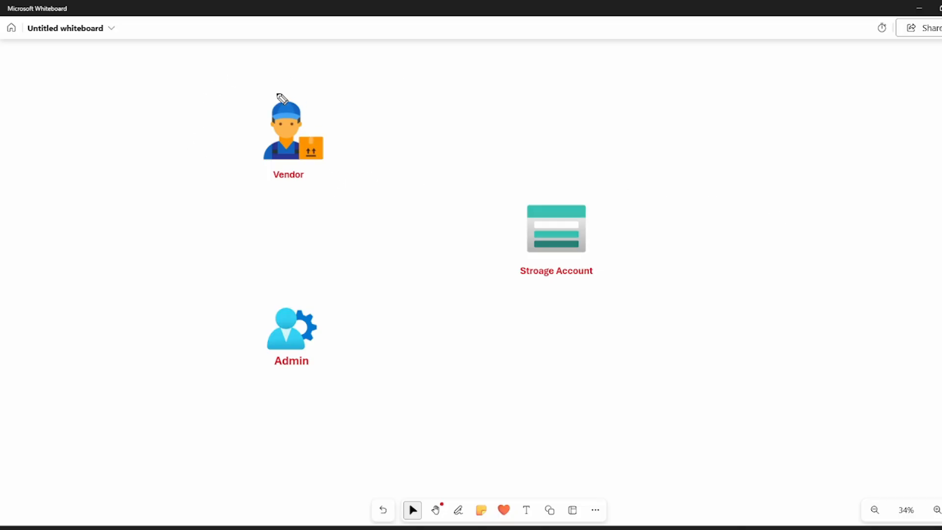
- Tick the Vendor, Admin and Storage Account icons in yellow and write 2 beside Vendor
left_click_drag(275, 86, 290, 80)
left_click_drag(259, 312, 277, 300)
left_click_drag(564, 199, 576, 192)
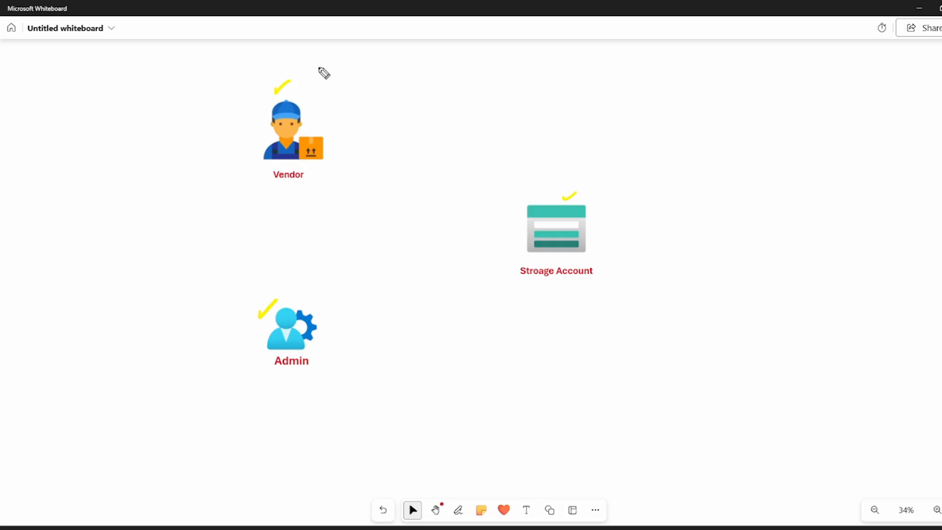
left_click_drag(317, 66, 327, 89)
- Draw a branch line from Storage Account, add a second Admin tick, and write 'Access Key' with an arrow
mouse_move(595, 225)
left_mouse_down()
mouse_move(654, 225)
mouse_move(693, 201)
mouse_move(696, 210)
mouse_move(728, 204)
mouse_move(716, 201)
left_mouse_up()
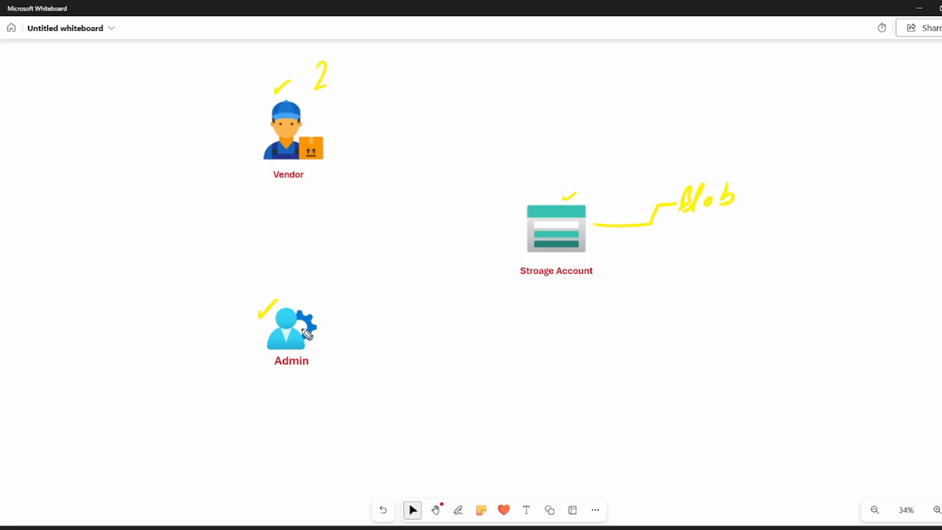
left_click_drag(311, 307, 325, 297)
mouse_move(535, 378)
left_mouse_down()
mouse_move(542, 364)
mouse_move(579, 359)
mouse_move(605, 337)
mouse_move(622, 357)
mouse_move(637, 351)
mouse_move(638, 368)
left_mouse_up()
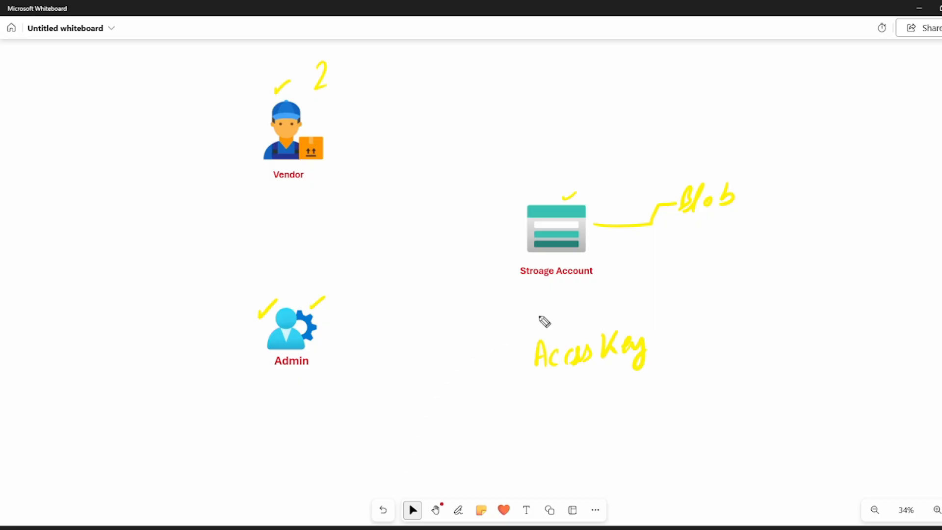
left_click_drag(576, 377, 600, 389)
- Add f, Te and q branches under Blob, with an arrow at Blob and a bracket around them
left_click_drag(691, 176, 705, 165)
left_click_drag(655, 226, 677, 233)
mouse_move(679, 229)
left_mouse_down()
mouse_move(681, 242)
mouse_move(707, 221)
mouse_move(705, 230)
left_mouse_up()
mouse_move(656, 246)
left_mouse_down()
mouse_move(671, 269)
mouse_move(692, 273)
mouse_move(698, 258)
mouse_move(707, 263)
mouse_move(690, 293)
mouse_move(709, 301)
left_mouse_up()
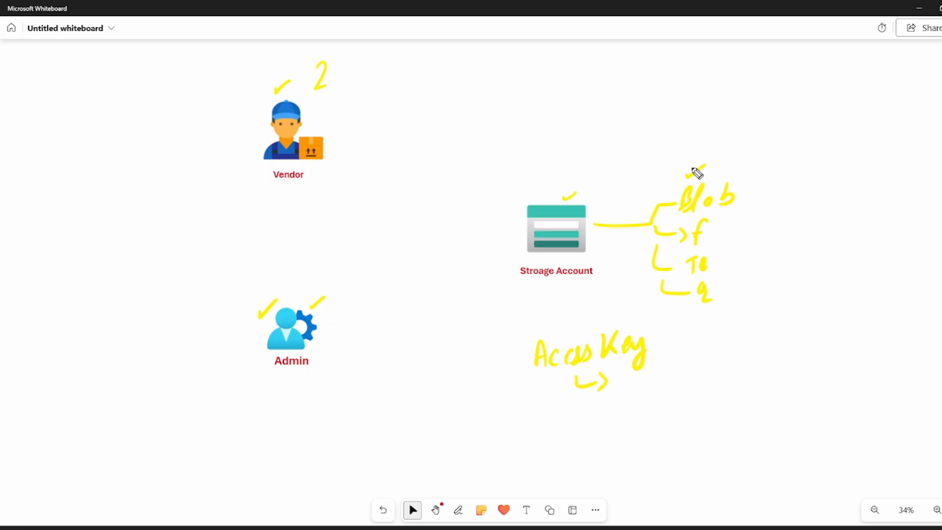
left_click_drag(697, 172, 715, 146)
mouse_move(714, 230)
left_mouse_down()
mouse_move(733, 277)
mouse_move(723, 301)
left_mouse_up()
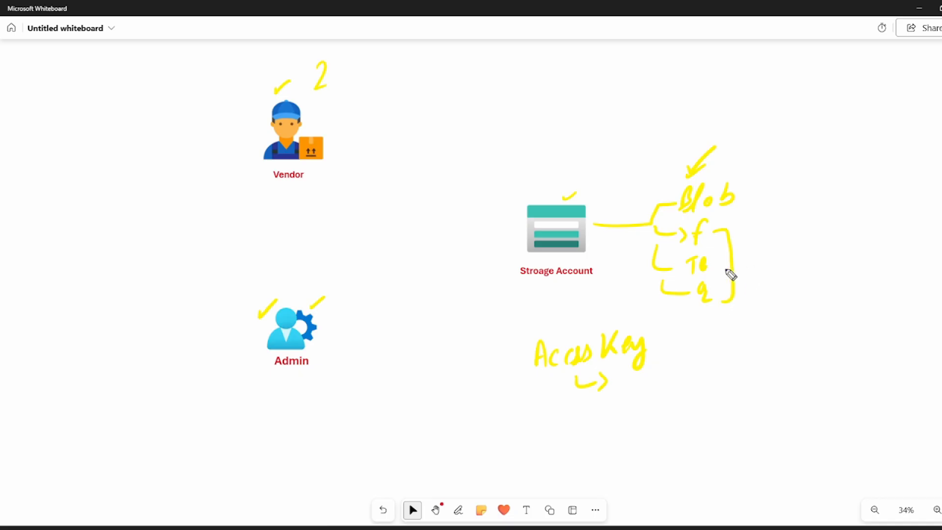
- Cross out Access Key, draw an arrow to Admin, and write 'Share' beside Vendor
left_click_drag(559, 326, 580, 361)
left_click_drag(586, 318, 552, 406)
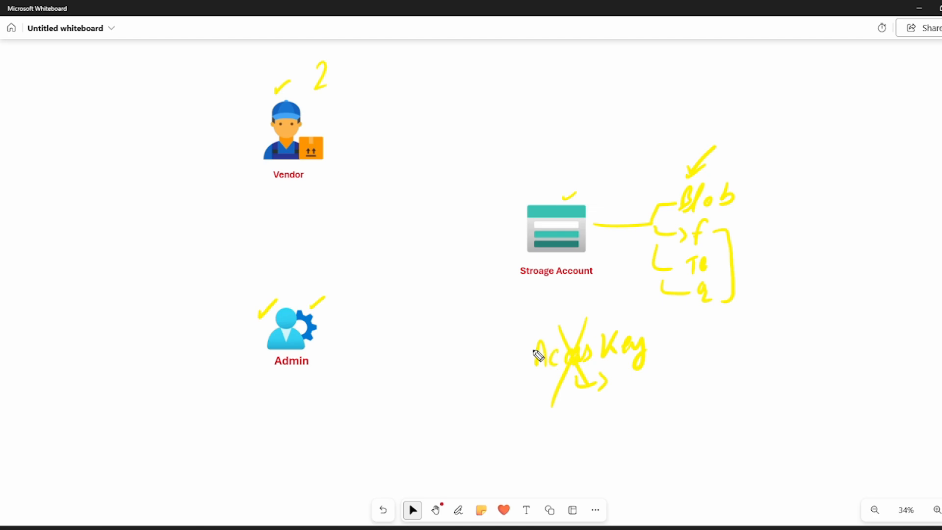
left_click_drag(315, 331, 335, 323)
left_click_drag(521, 364, 358, 360)
left_click_drag(353, 351, 362, 369)
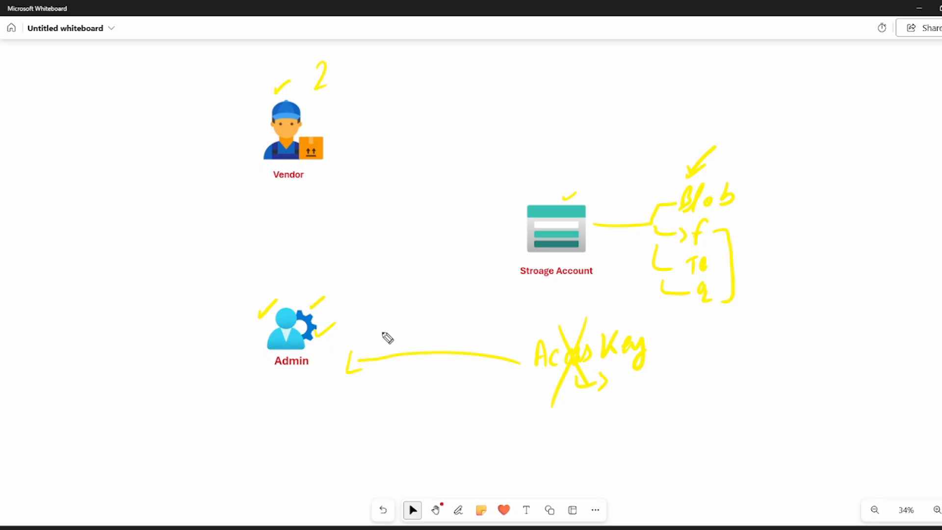
mouse_move(372, 97)
left_mouse_down()
mouse_move(369, 125)
mouse_move(425, 101)
left_mouse_up()
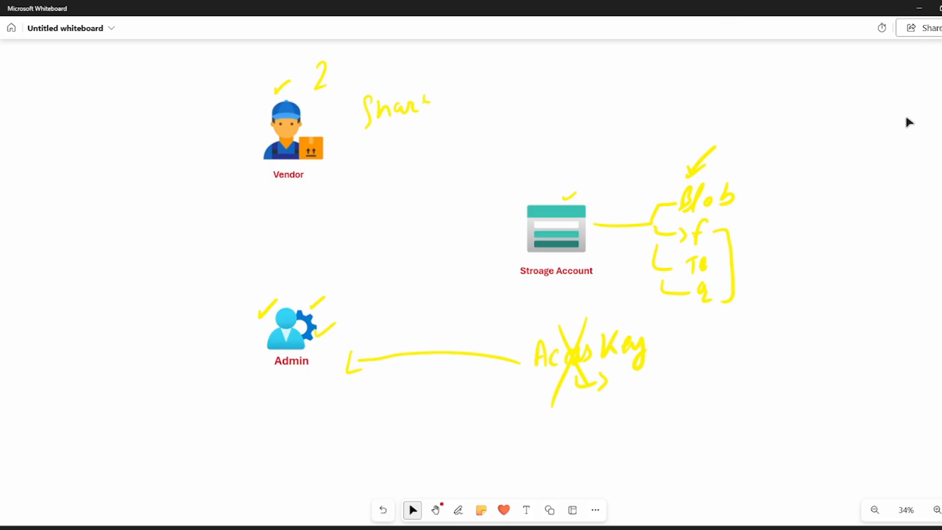
- Minimize Whiteboard and erase the annotation ink from the Storage center Blob Storage page
left_click(919, 8)
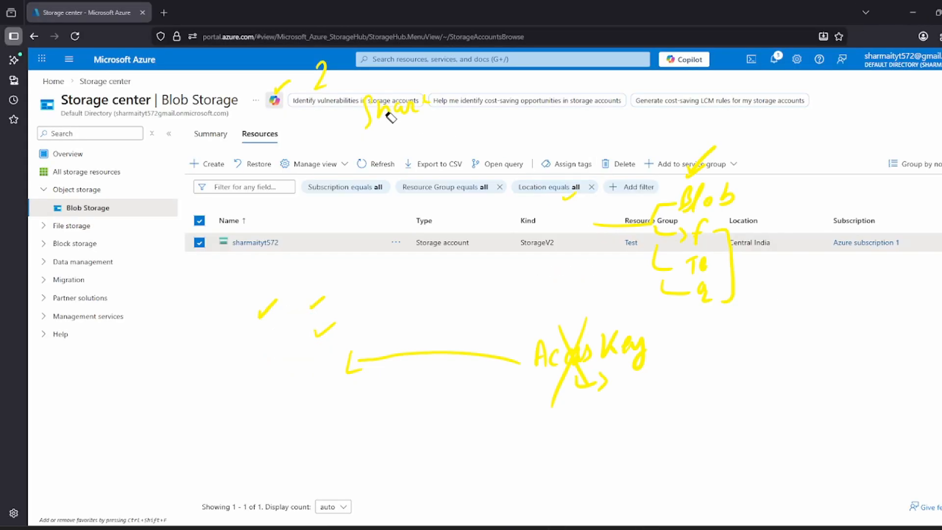
mouse_move(390, 118)
left_mouse_down()
mouse_move(297, 86)
mouse_move(340, 122)
mouse_move(432, 103)
mouse_move(315, 273)
mouse_move(298, 362)
mouse_move(727, 374)
mouse_move(561, 368)
mouse_move(648, 269)
mouse_move(690, 316)
mouse_move(706, 294)
left_mouse_up()
mouse_move(777, 132)
left_mouse_down()
mouse_move(668, 249)
mouse_move(581, 189)
left_mouse_up()
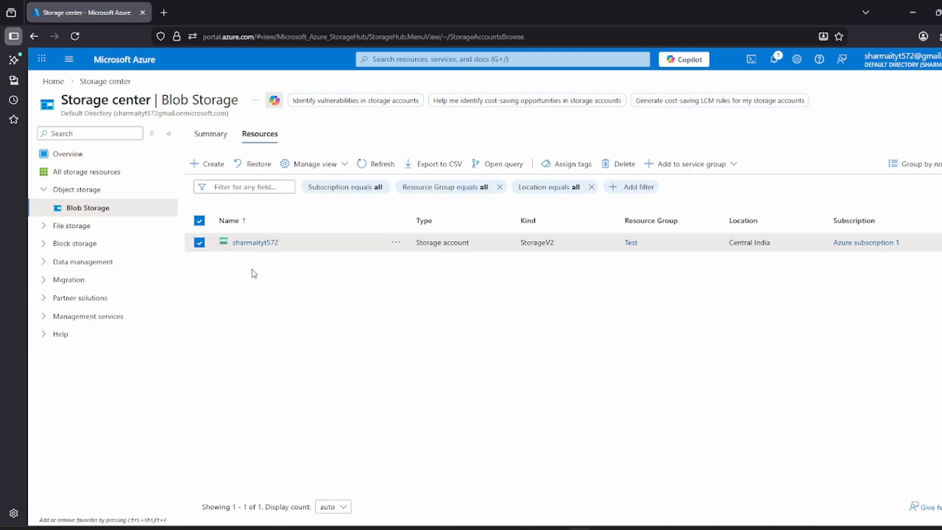
- Go to the storage account's Containers list under Data storage and open the empty images container
left_click(254, 244)
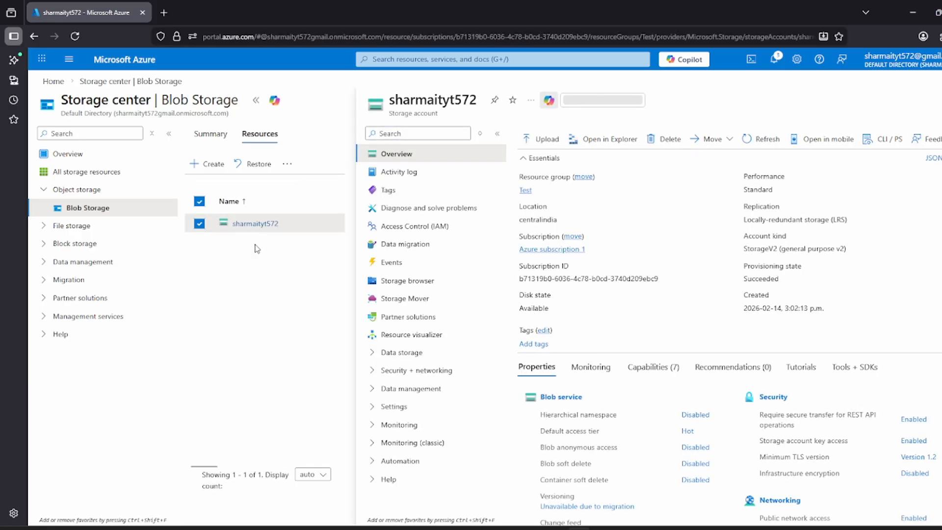
left_click(255, 100)
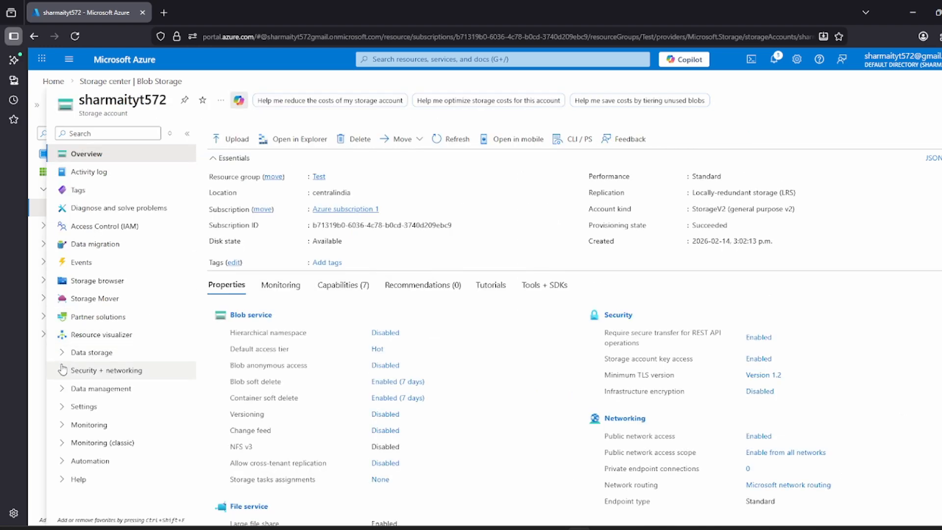
left_click(100, 353)
left_click(102, 371)
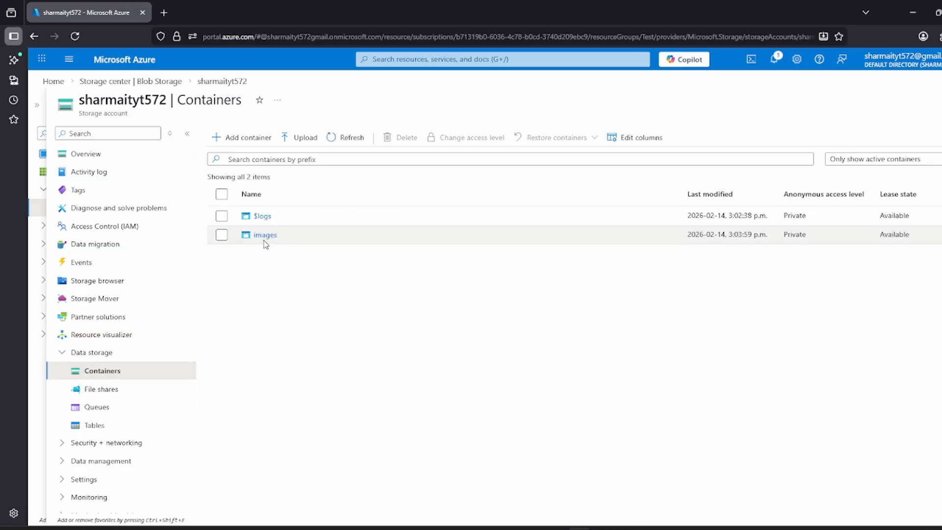
left_click(265, 235)
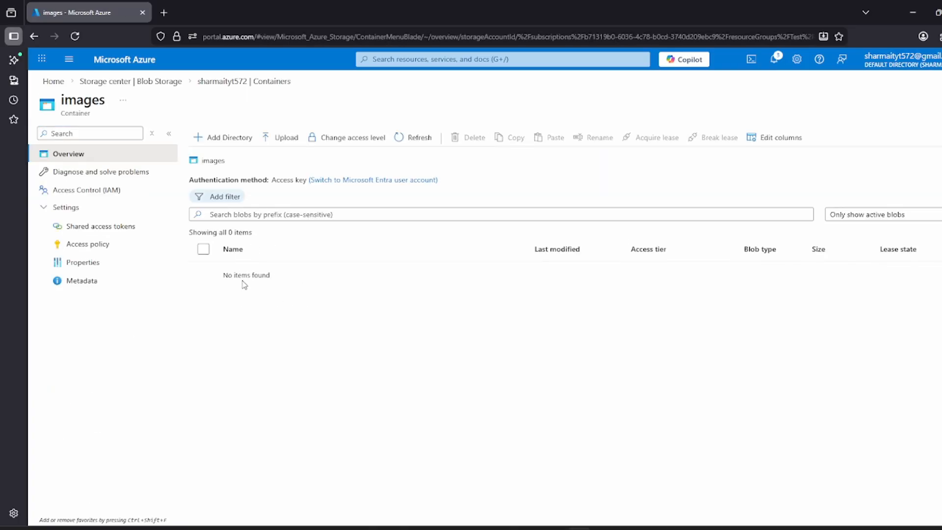
- Upload new.png from the Downloads folder into the images container
left_click_drag(224, 275, 268, 278)
left_click(275, 282)
left_click(277, 137)
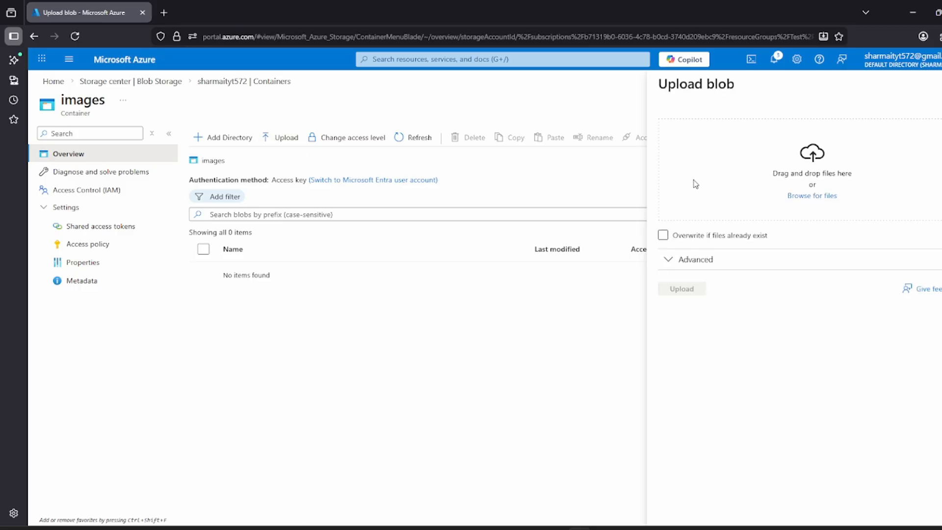
left_click(806, 197)
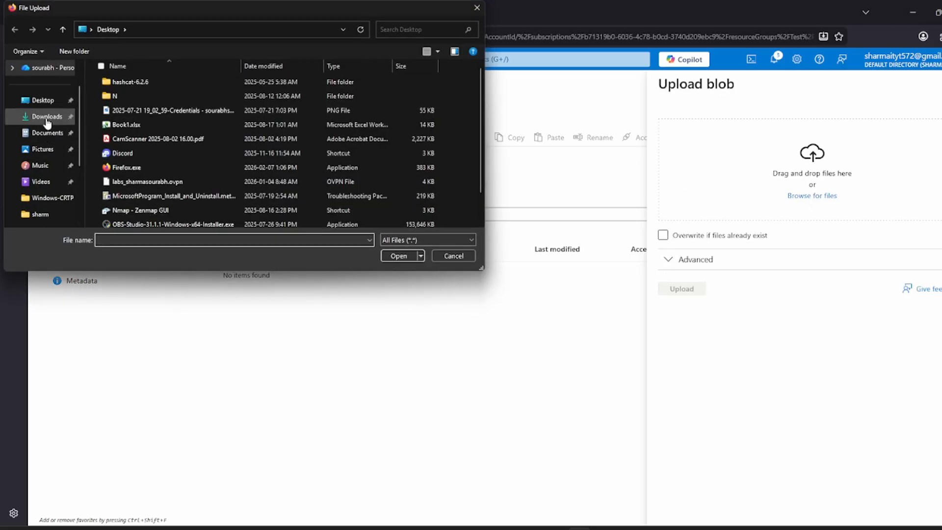
left_click(48, 119)
double_click(136, 97)
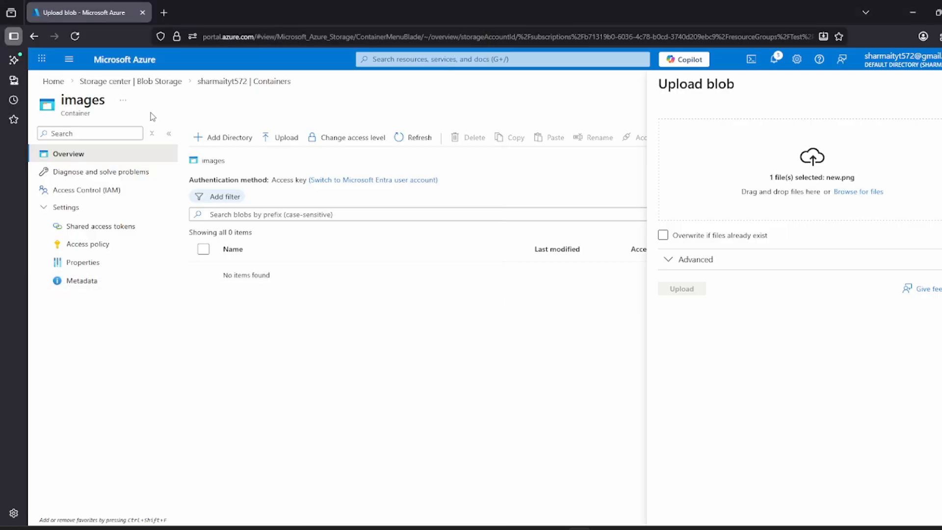
left_click(693, 290)
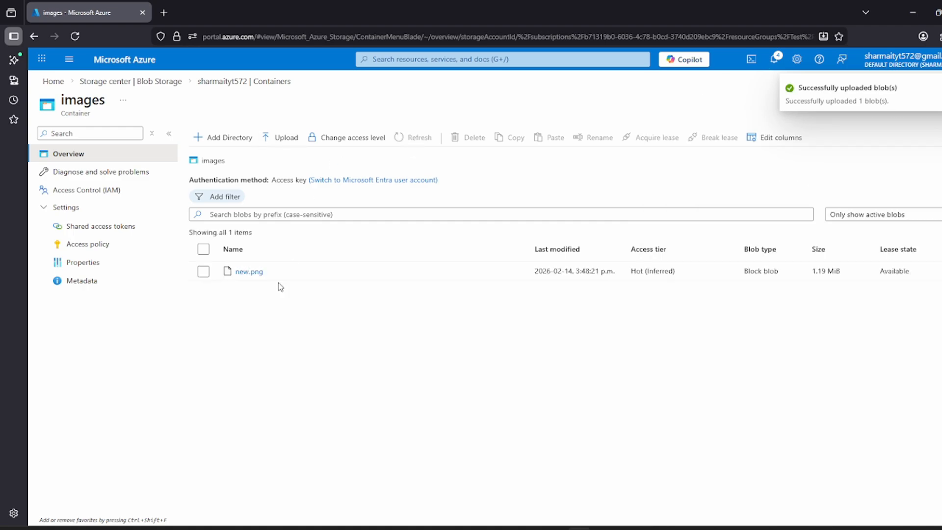
left_click(240, 83)
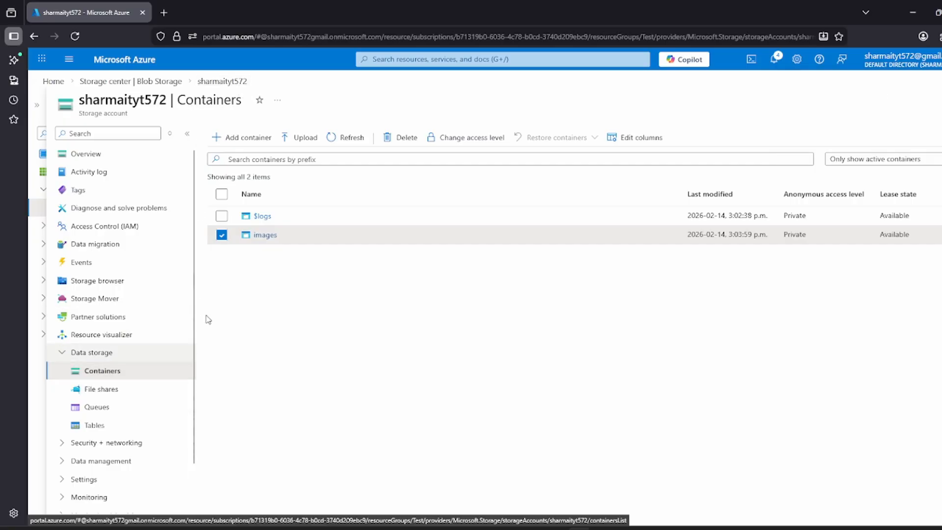
- Collapse Data storage, expand Security + networking, and go to Shared access signature
double_click(223, 217)
left_click(243, 290)
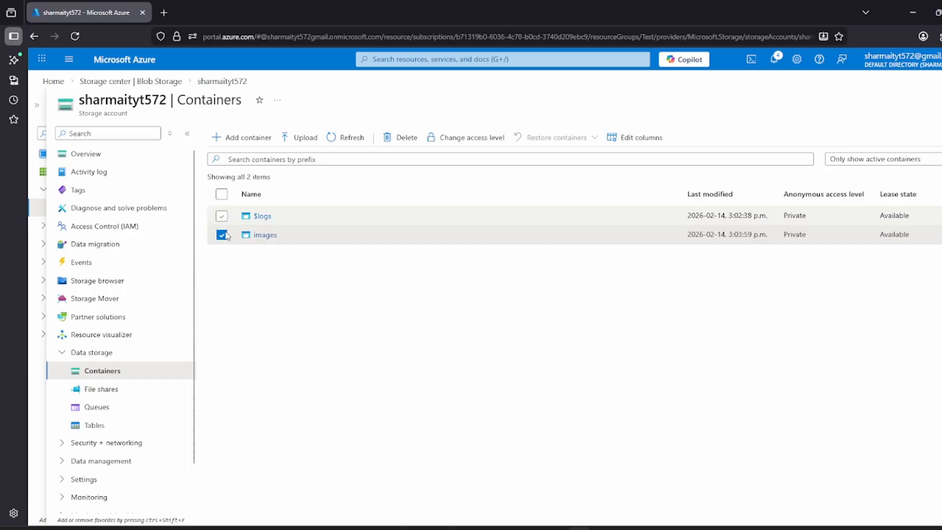
left_click_drag(288, 244, 259, 227)
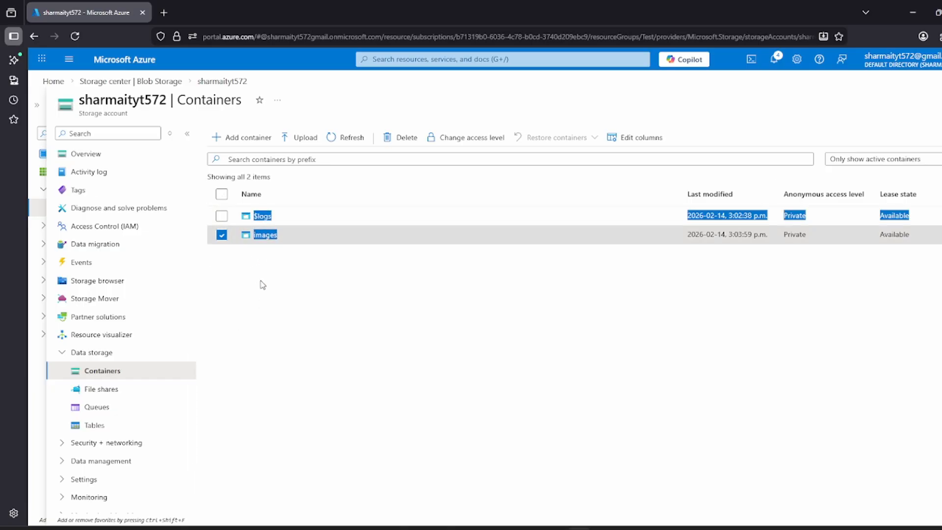
left_click(260, 282)
double_click(272, 236)
left_click(250, 285)
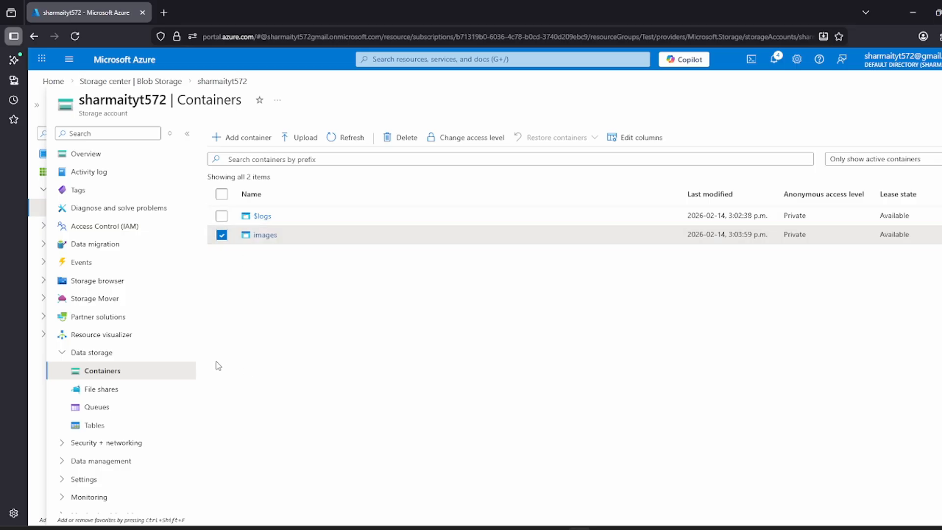
left_click(65, 355)
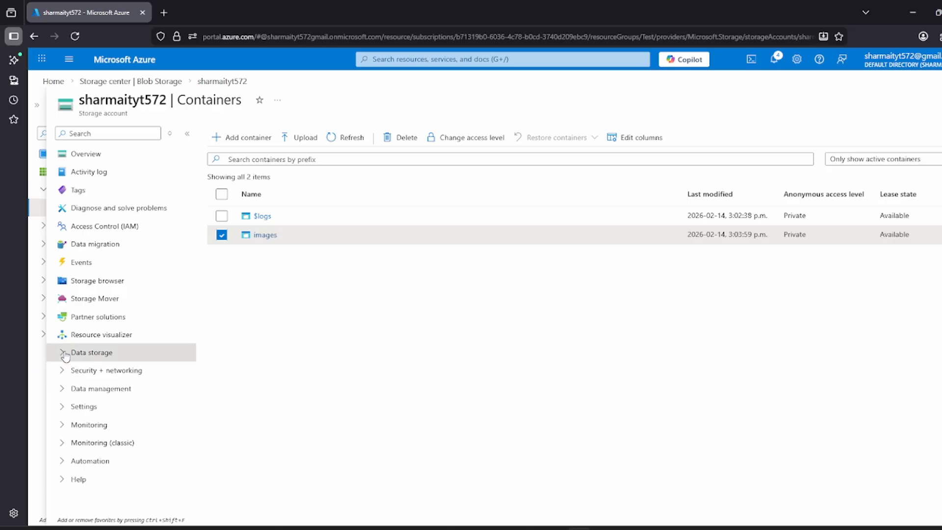
left_click(61, 372)
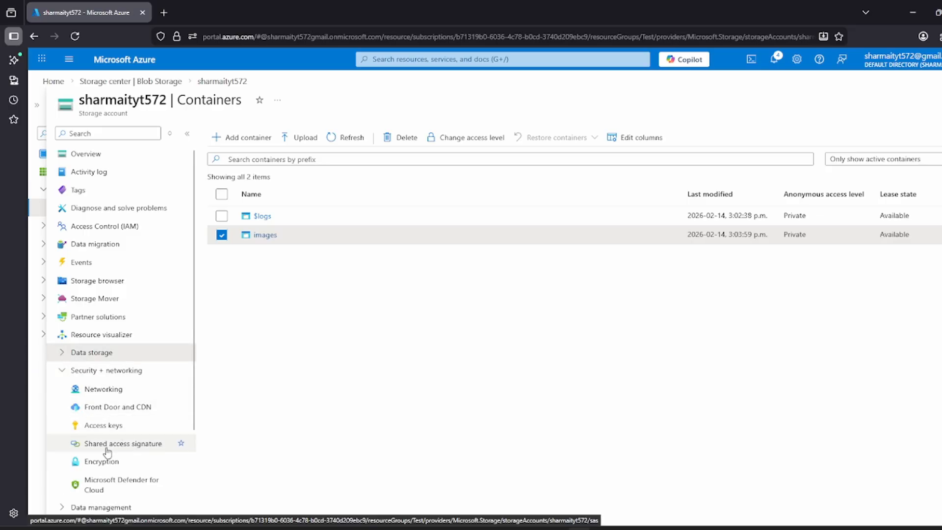
left_click(131, 444)
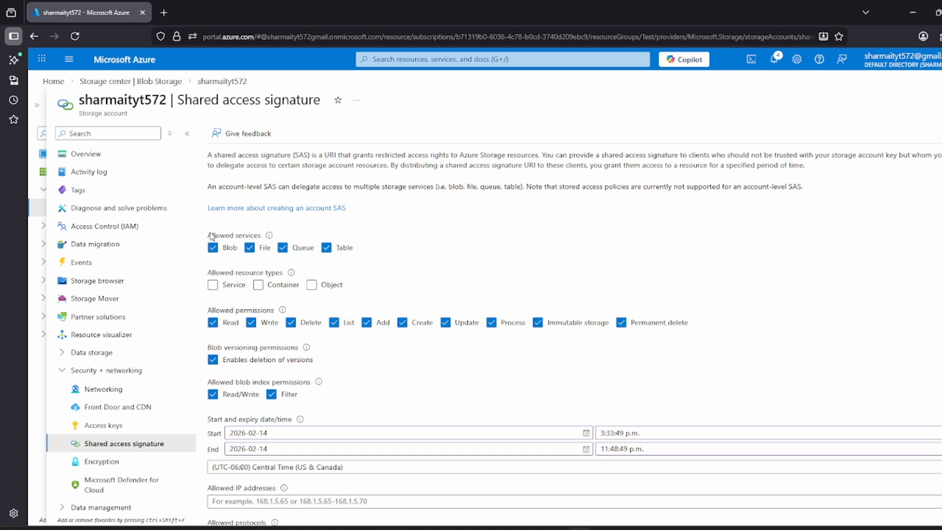
- Limit the SAS services to Blob only and allow Service, Container and Object resource types
left_click_drag(211, 236, 240, 236)
left_click(248, 235)
left_click(250, 248)
left_click(282, 247)
left_click(322, 248)
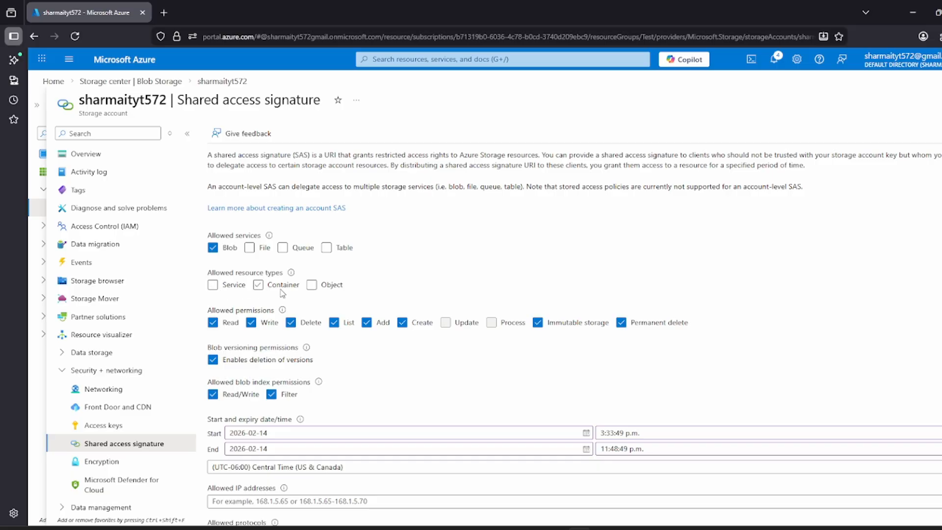
left_click(213, 286)
left_click(258, 286)
left_click(311, 285)
- Remove Write, Add, Create, Immutable storage and Permanent delete permissions, leaving Read, Delete and List
left_click(250, 322)
left_click(366, 323)
left_click(402, 323)
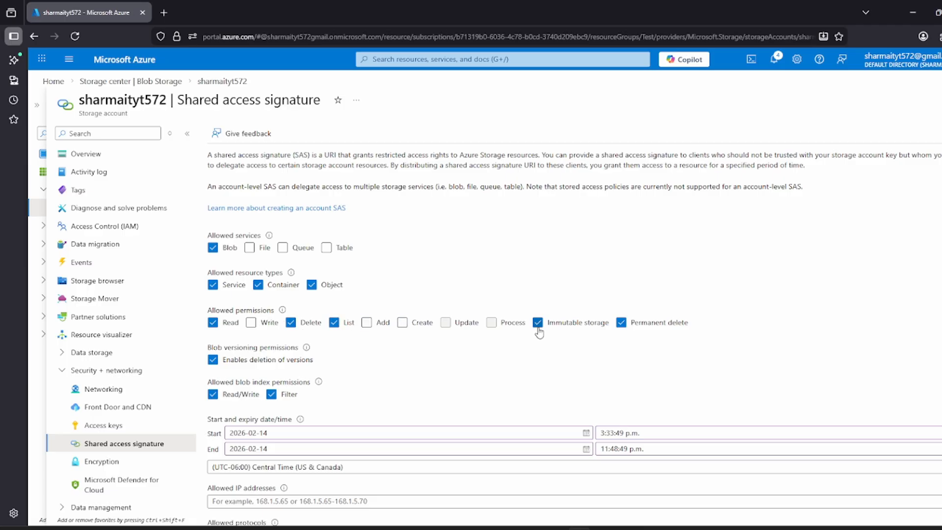
left_click(538, 324)
left_click(625, 326)
left_click_drag(207, 347, 277, 349)
- Sketch Blob → Inges → new.png with down arrows and an arrow from Admin to new.png
left_click(285, 348)
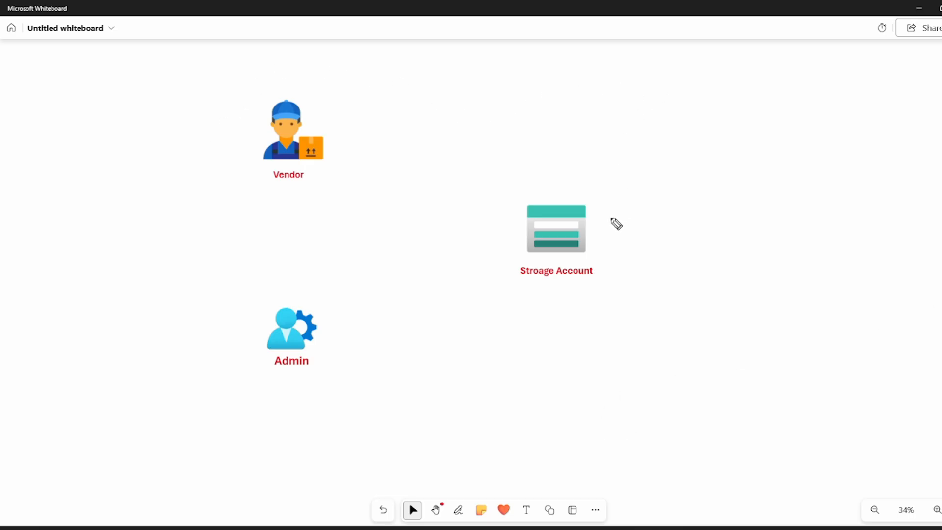
mouse_move(623, 102)
left_mouse_down()
mouse_move(636, 67)
mouse_move(624, 101)
left_mouse_up()
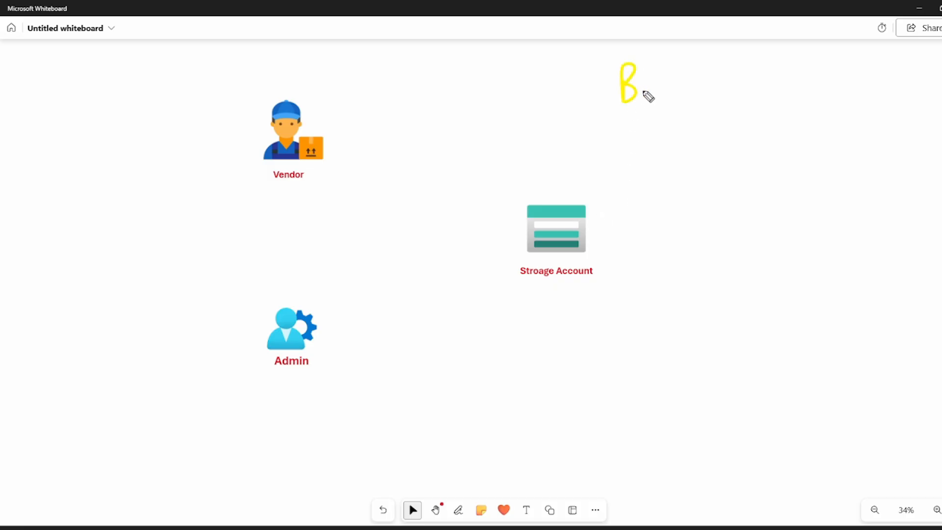
mouse_move(651, 54)
left_mouse_down()
mouse_move(644, 96)
mouse_move(661, 72)
mouse_move(675, 81)
mouse_move(655, 147)
mouse_move(663, 129)
left_mouse_up()
mouse_move(639, 170)
left_mouse_down()
mouse_move(656, 166)
mouse_move(661, 192)
mouse_move(721, 184)
left_mouse_up()
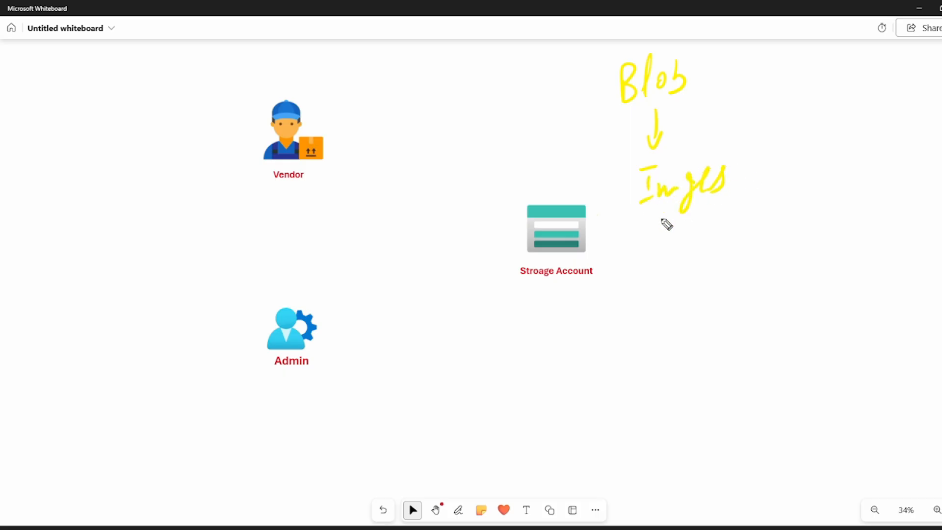
mouse_move(667, 219)
left_mouse_down()
mouse_move(666, 265)
mouse_move(679, 246)
left_mouse_up()
mouse_move(641, 305)
left_mouse_down()
mouse_move(643, 317)
mouse_move(669, 326)
mouse_move(696, 307)
mouse_move(713, 328)
mouse_move(756, 294)
mouse_move(746, 324)
left_mouse_up()
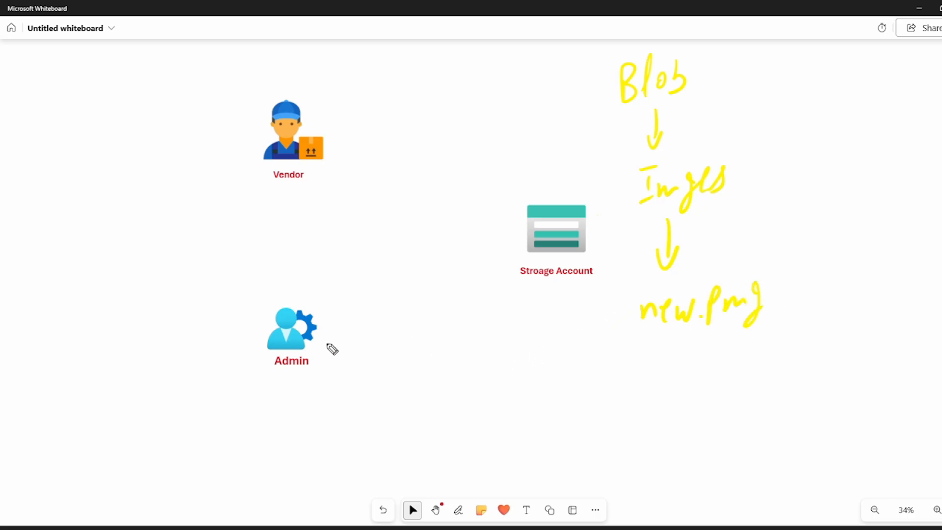
mouse_move(328, 343)
left_mouse_down()
mouse_move(375, 350)
mouse_move(591, 313)
mouse_move(584, 326)
left_mouse_up()
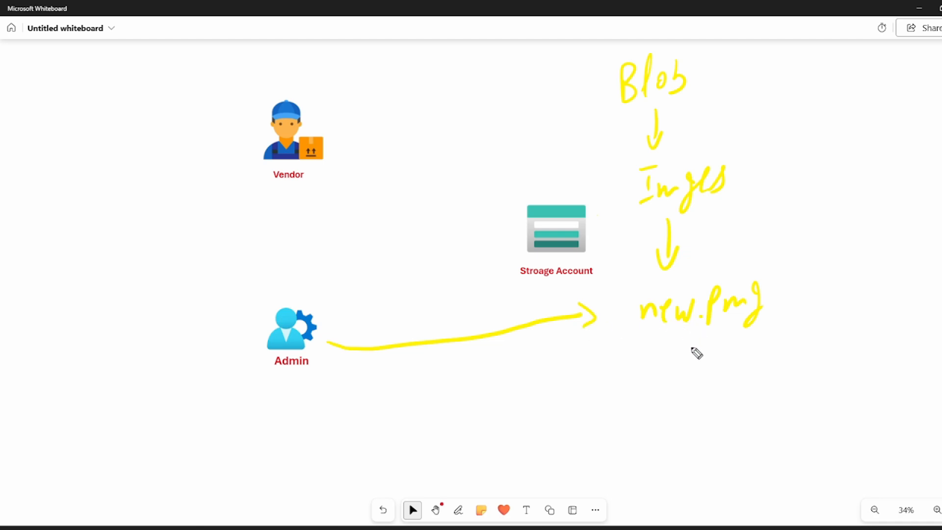
- Add a bracket, an arrow to an H, and '(Newj)' beside new.png
mouse_move(768, 280)
left_mouse_down()
mouse_move(777, 300)
mouse_move(768, 314)
left_mouse_up()
left_click_drag(783, 298, 805, 300)
mouse_move(828, 271)
left_mouse_down()
mouse_move(826, 294)
mouse_move(840, 281)
left_mouse_up()
left_click_drag(843, 266, 839, 294)
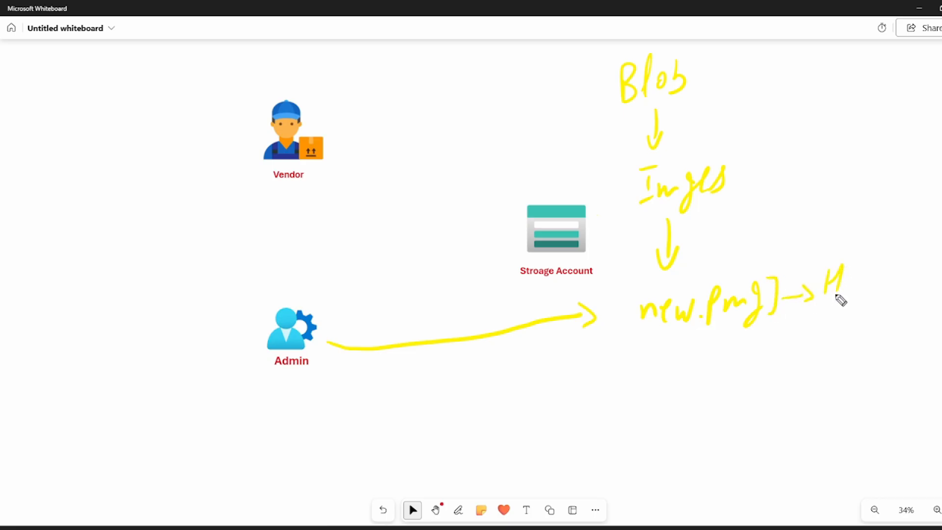
mouse_move(667, 363)
left_mouse_down()
mouse_move(711, 373)
mouse_move(745, 363)
left_mouse_up()
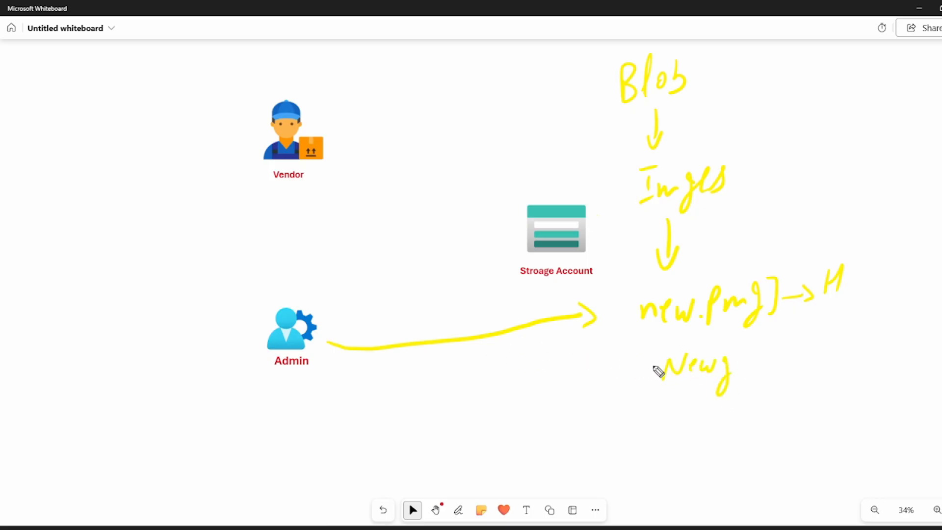
left_click_drag(666, 353, 663, 399)
mouse_move(750, 348)
left_mouse_down()
mouse_move(759, 362)
mouse_move(736, 390)
left_mouse_up()
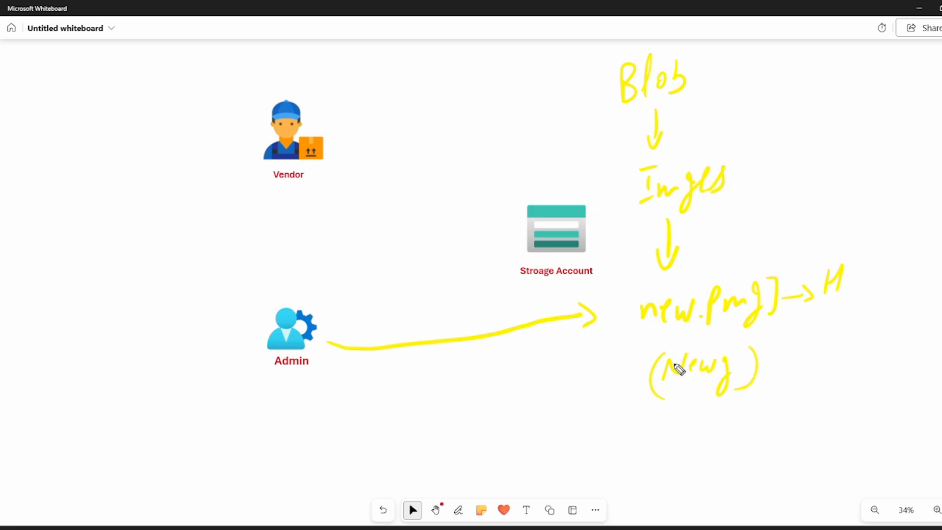
- Add a tick above new.png, then erase all the yellow ink and minimize Whiteboard
left_click_drag(680, 283, 697, 278)
left_click_drag(831, 270, 836, 283)
mouse_move(509, 325)
left_mouse_down()
mouse_move(744, 322)
mouse_move(737, 273)
mouse_move(649, 284)
mouse_move(719, 265)
mouse_move(673, 389)
mouse_move(881, 292)
mouse_move(778, 299)
mouse_move(660, 220)
mouse_move(670, 204)
mouse_move(650, 215)
mouse_move(656, 143)
mouse_move(687, 78)
mouse_move(773, 73)
left_mouse_up()
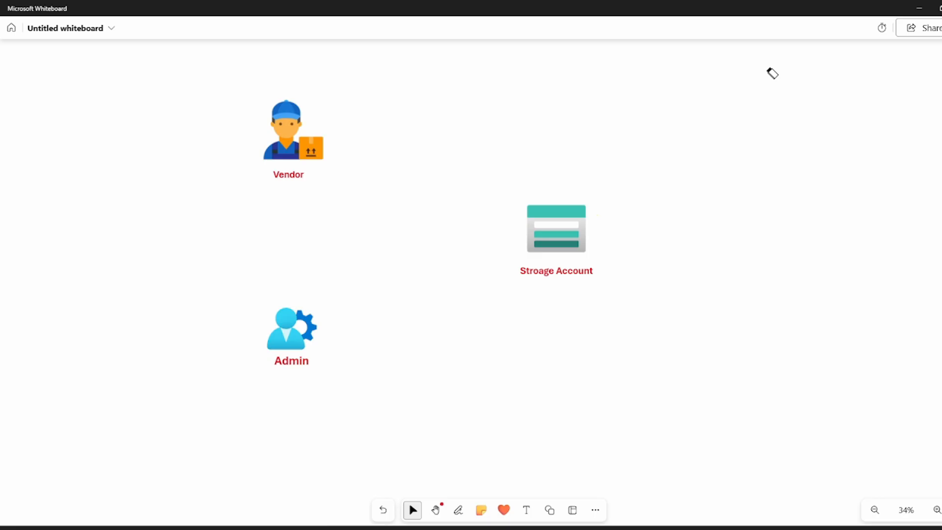
left_click(919, 9)
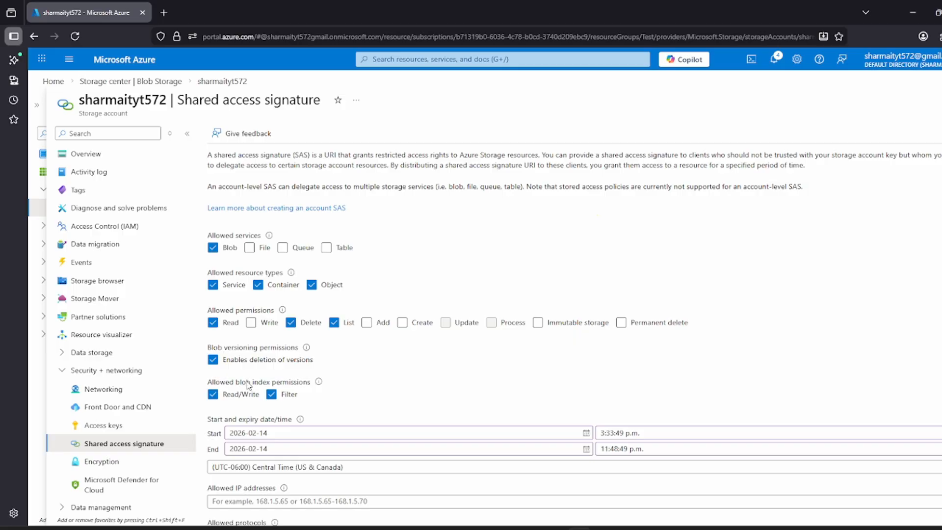
scroll(248, 403, "down", 3)
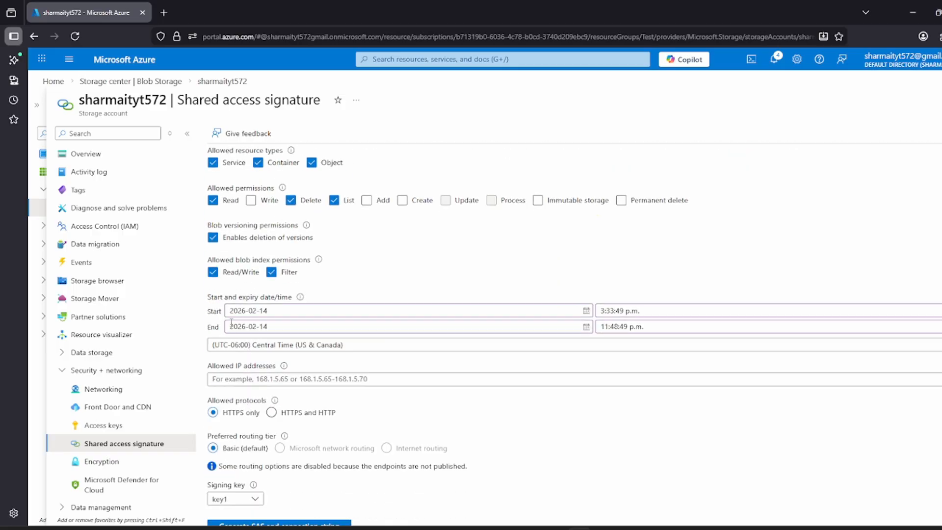
left_click_drag(215, 300, 246, 301)
left_click(276, 294)
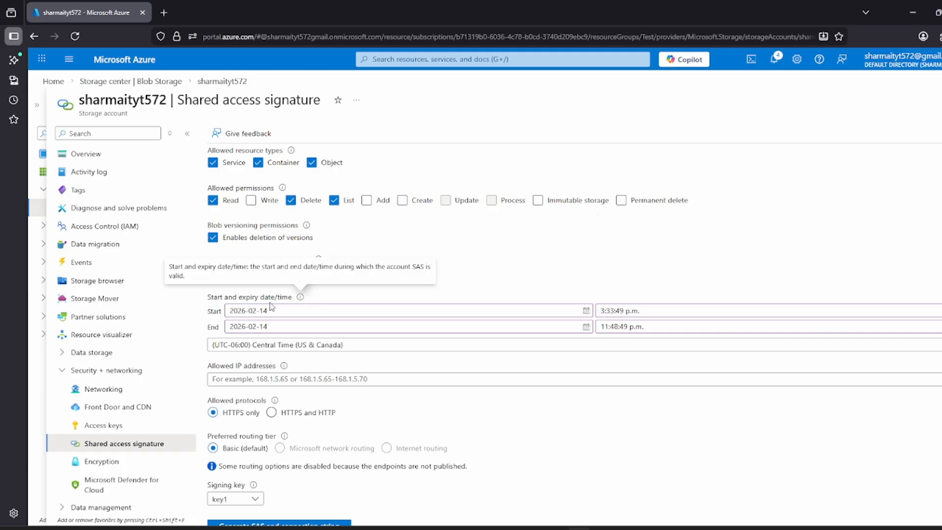
left_click(290, 274)
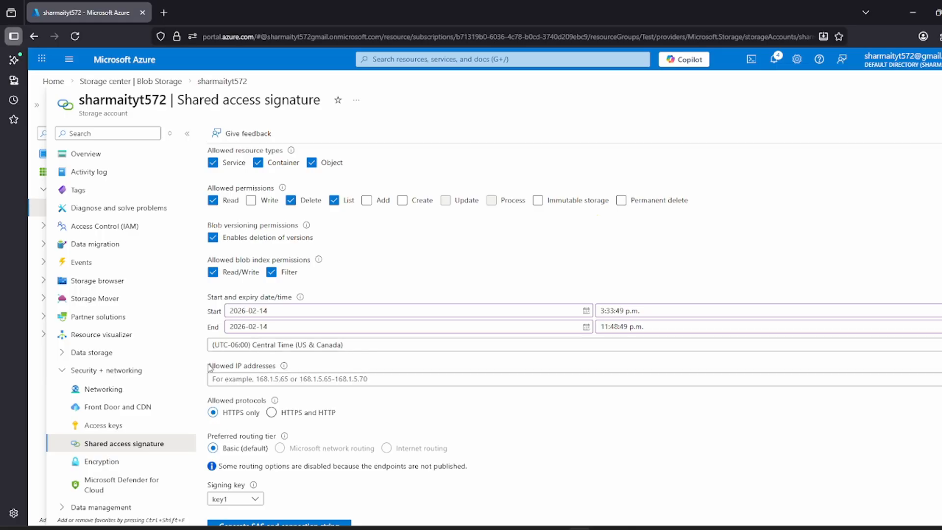
left_click(274, 376)
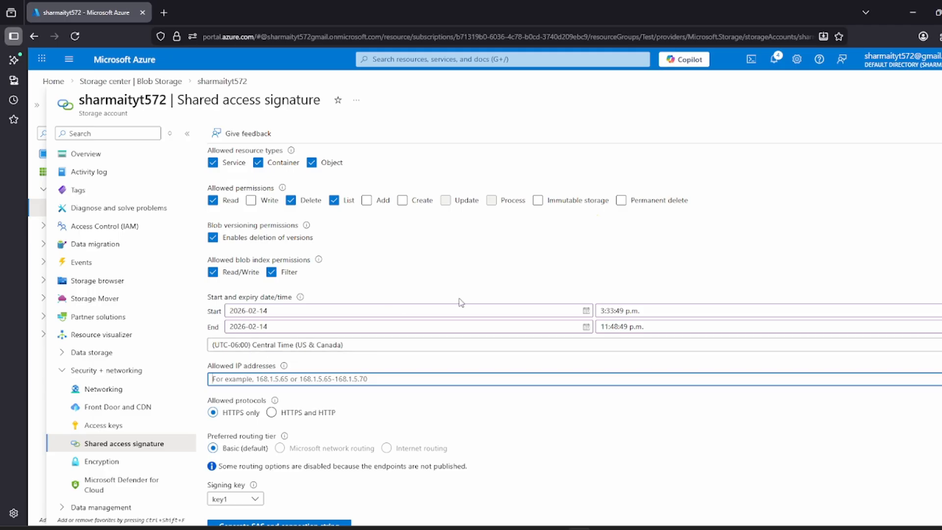
- Set the SAS start date to February 15, 2026 and the end date to February 17, 2026
left_click(587, 310)
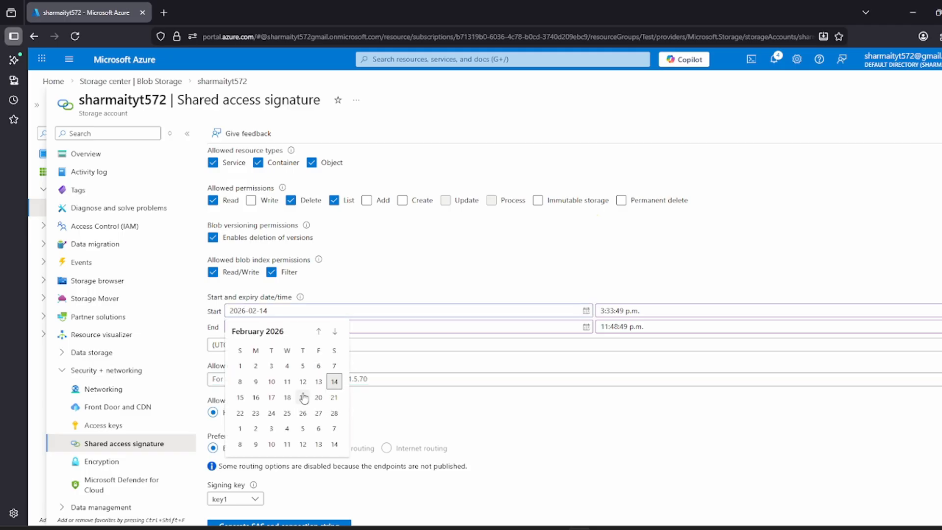
left_click(241, 397)
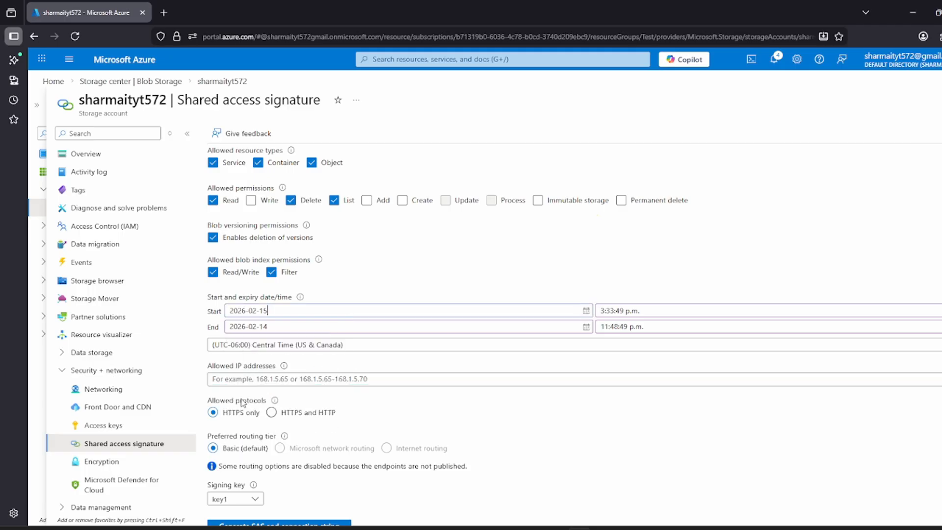
left_click(624, 311)
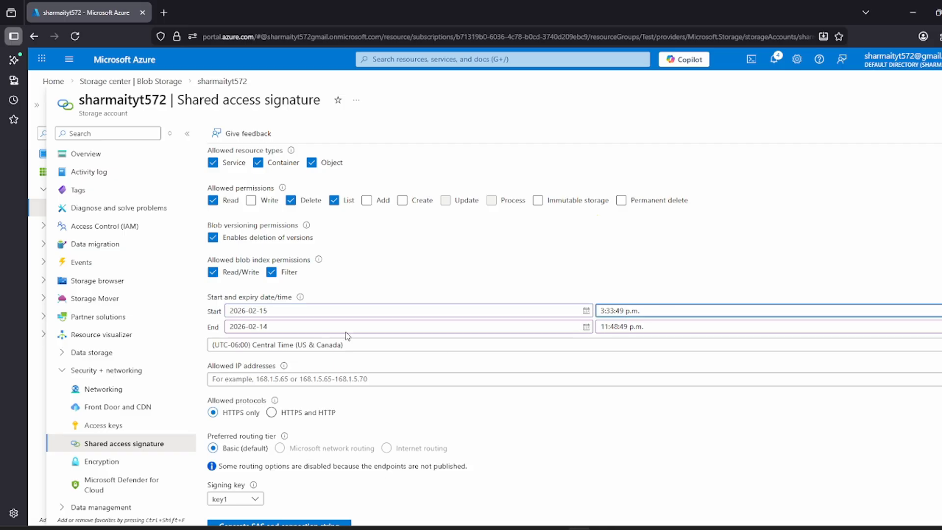
left_click(586, 327)
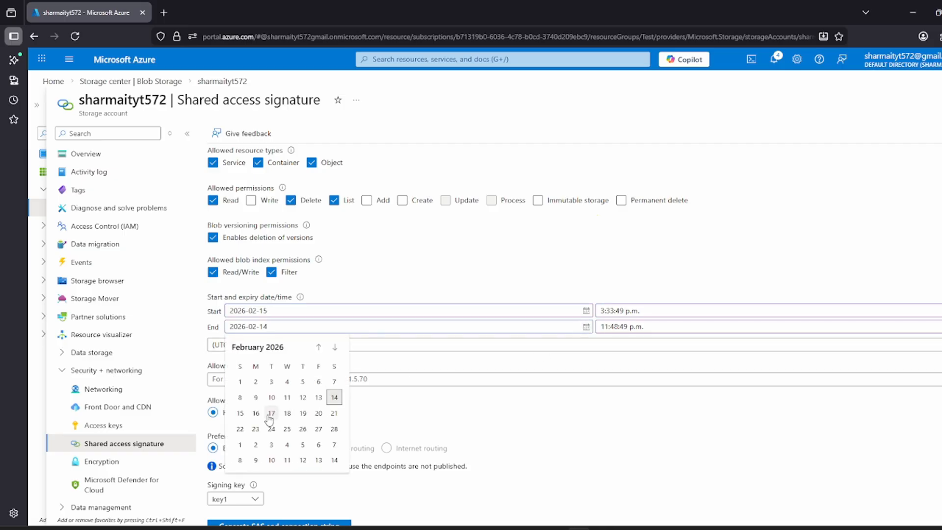
left_click(271, 414)
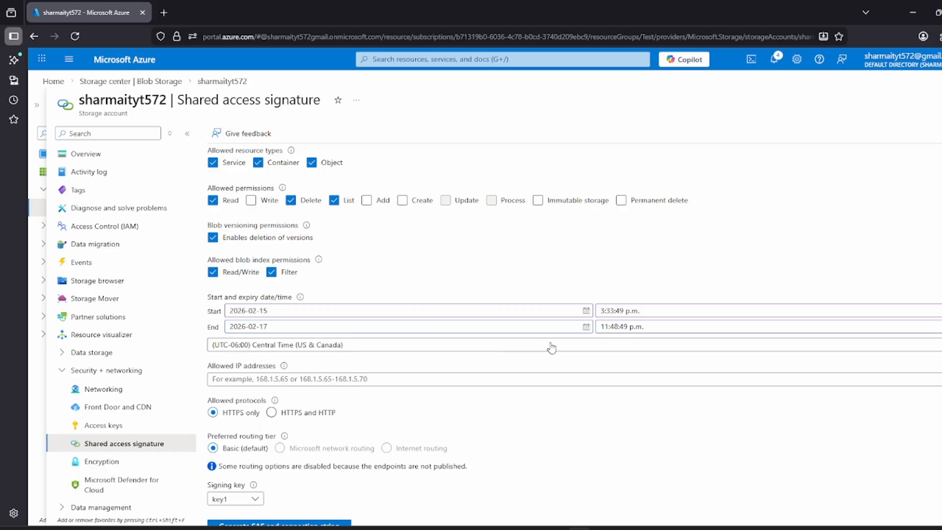
mouse_move(274, 401)
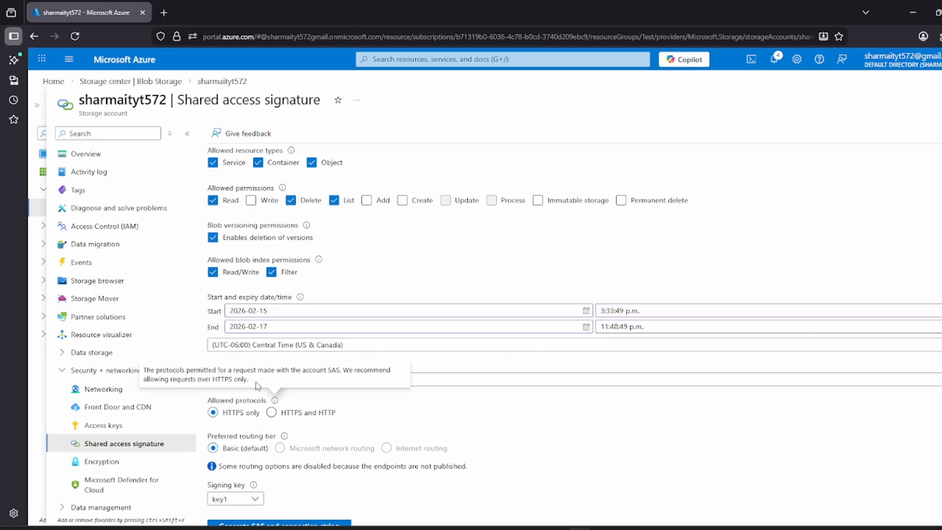
left_click(430, 380)
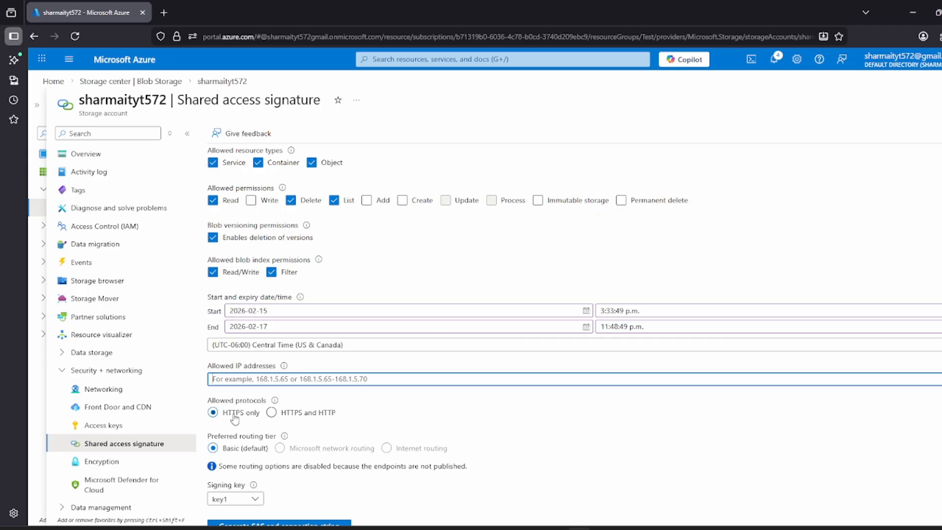
left_click(297, 418)
- Keep key1 as the signing key and generate the SAS and connection string
scroll(295, 428, "down", 1)
left_click_drag(208, 454, 245, 455)
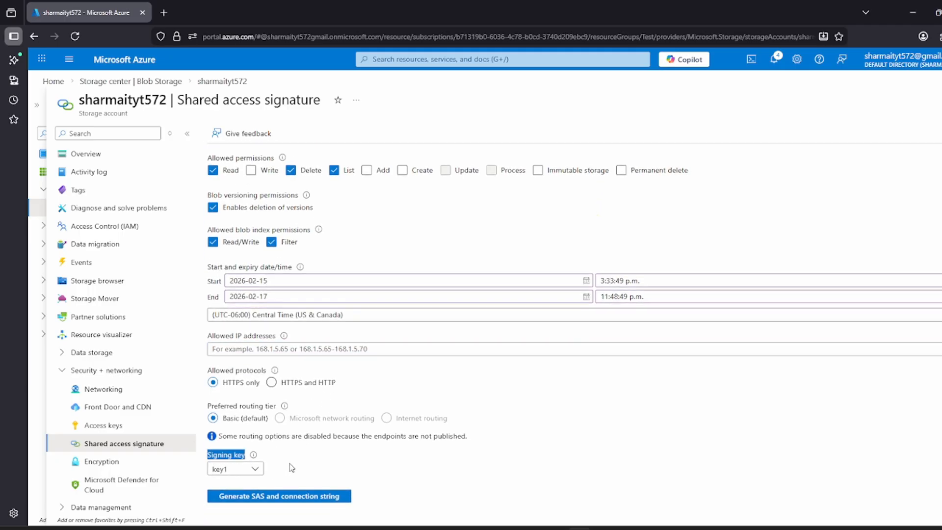
left_click(292, 468)
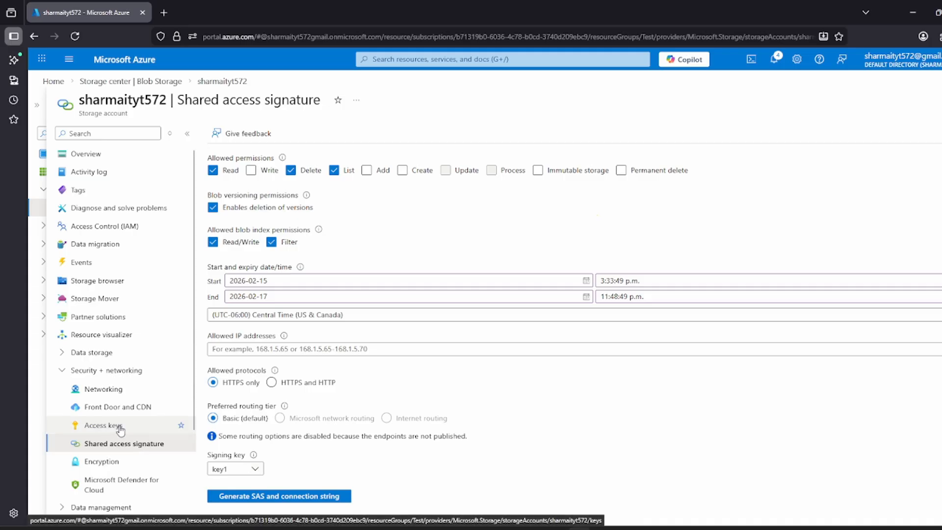
left_click(256, 471)
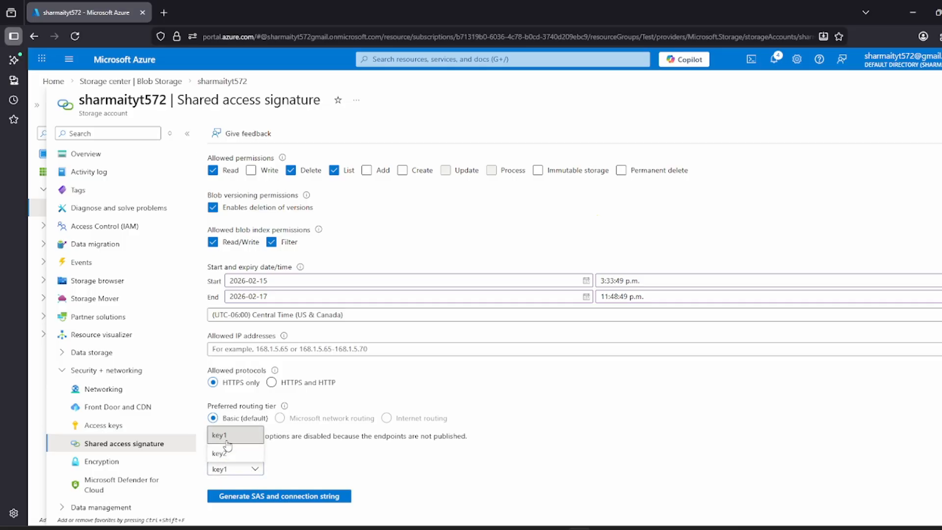
left_click(287, 449)
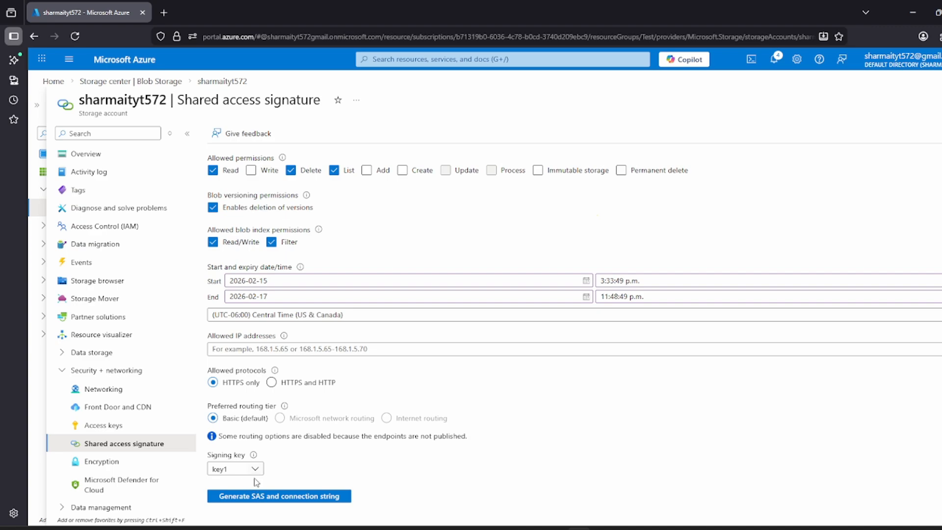
left_click(236, 474)
left_click(294, 465)
- Generate the account SAS and copy the Blob service SAS URL for use in Storage Explorer
left_click(259, 502)
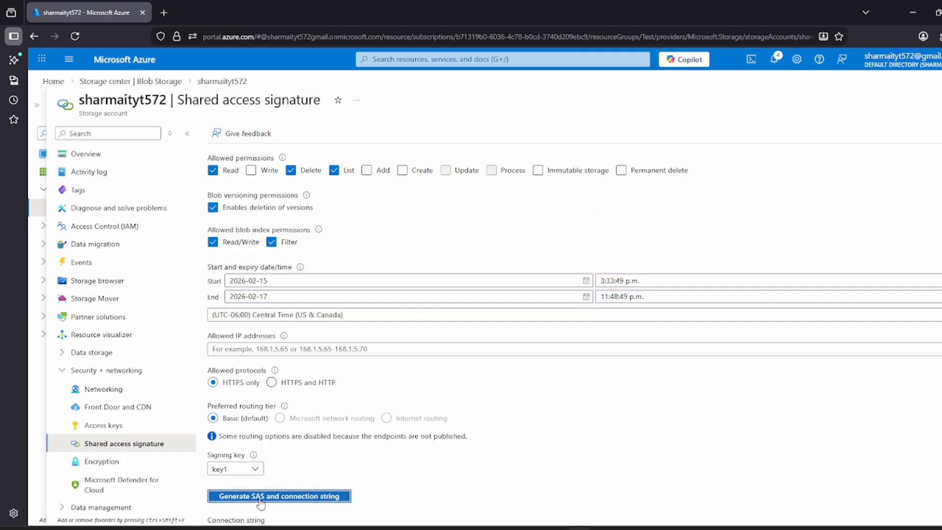
scroll(297, 455, "down", 3)
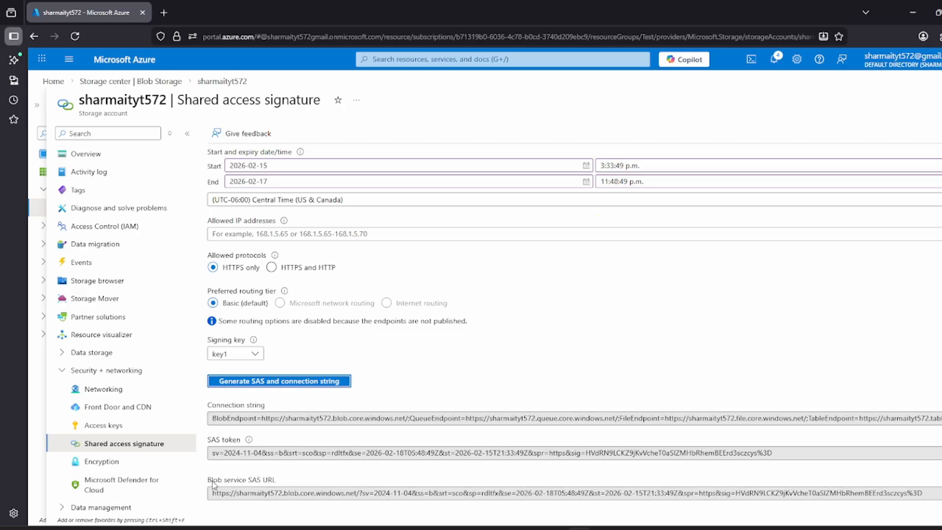
left_click_drag(213, 481, 270, 482)
left_click(281, 482)
left_click_drag(206, 486, 276, 489)
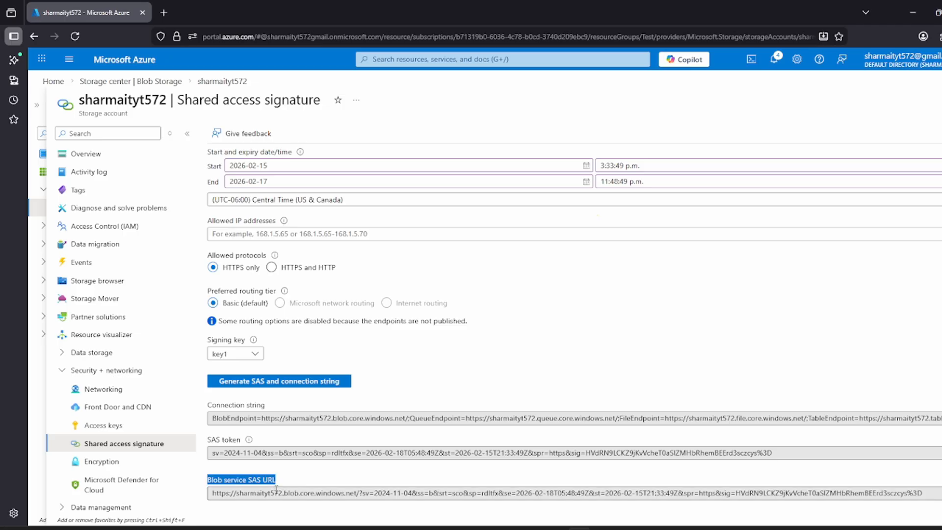
left_click(316, 488)
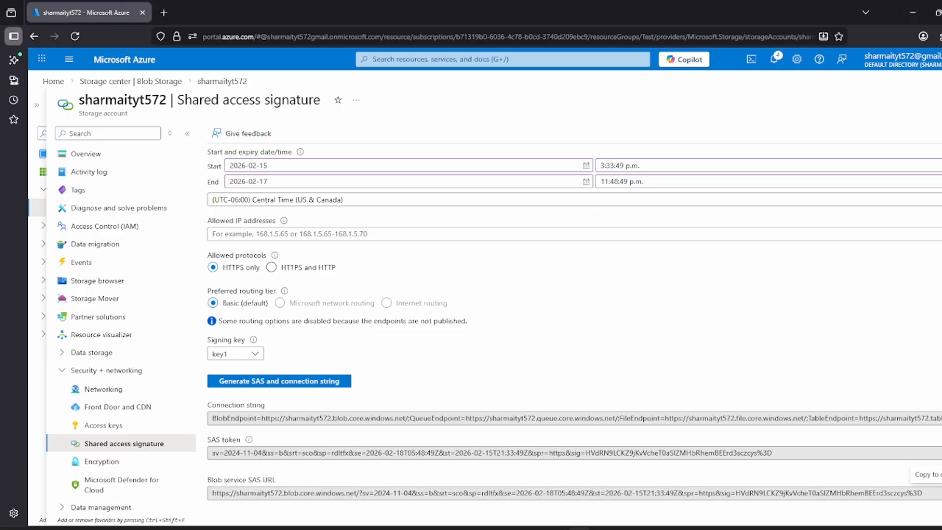
left_click(601, 529)
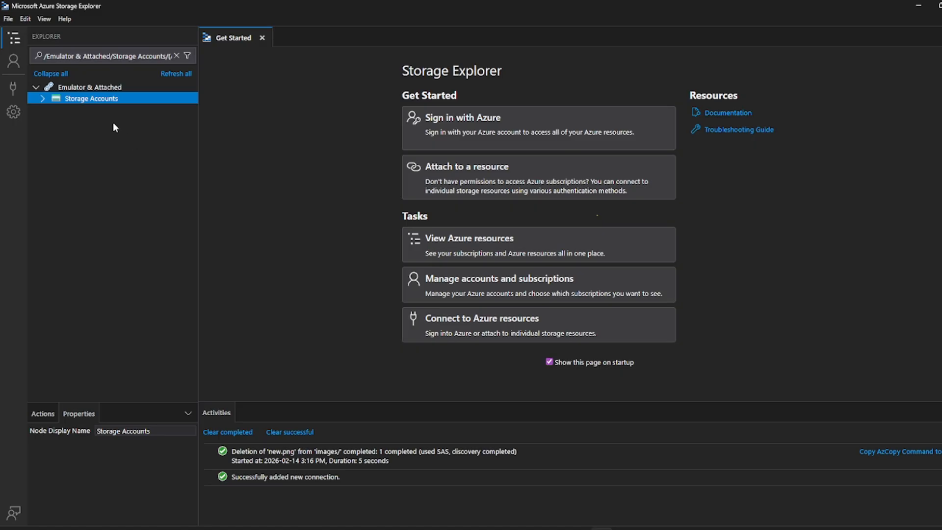
- Start a Connect to Azure Storage connection for a storage account using a SAS URL
right_click(84, 104)
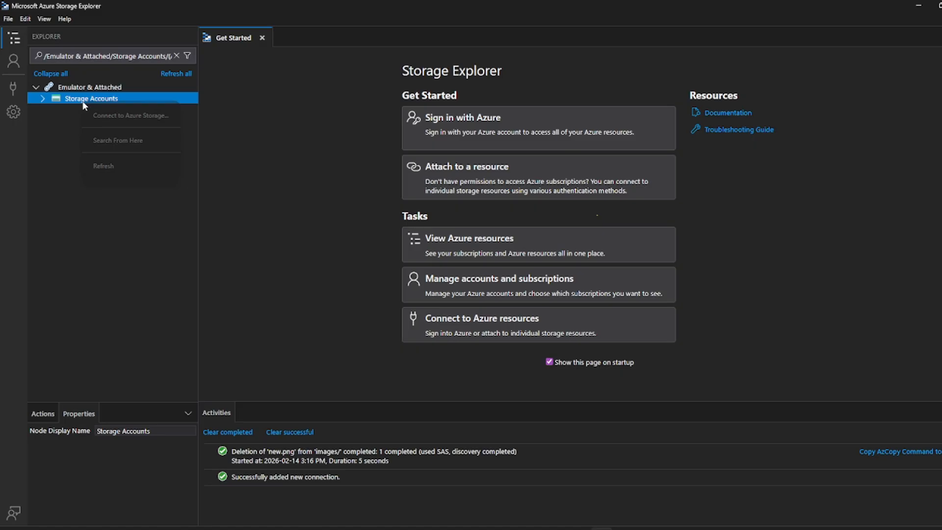
left_click(135, 115)
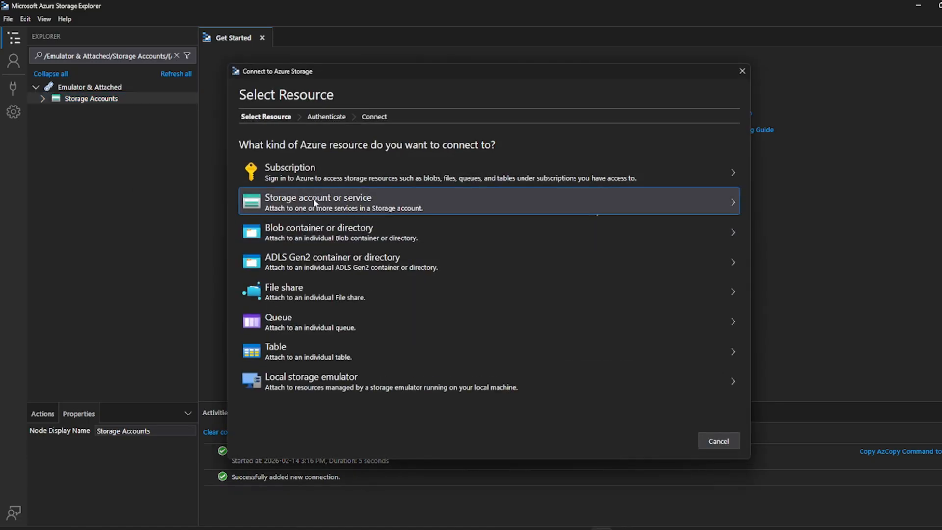
left_click(387, 203)
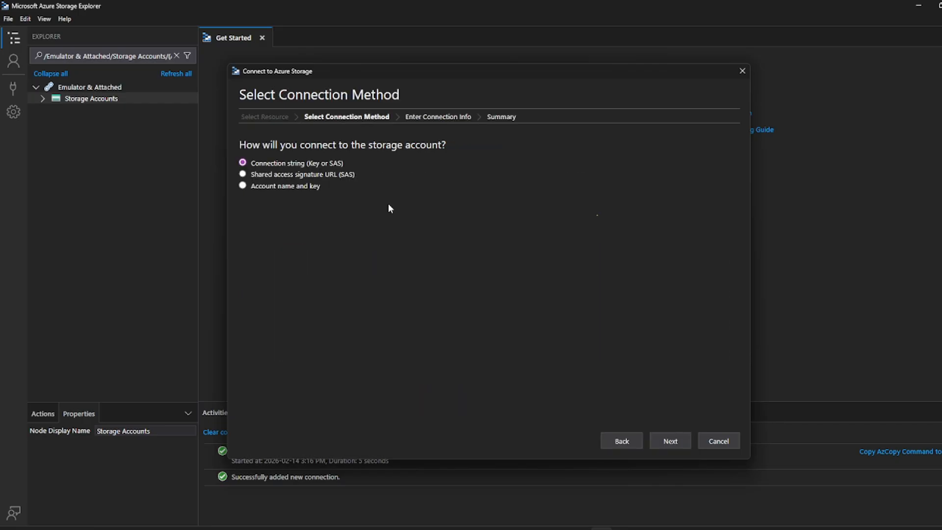
left_click(255, 175)
left_click(680, 444)
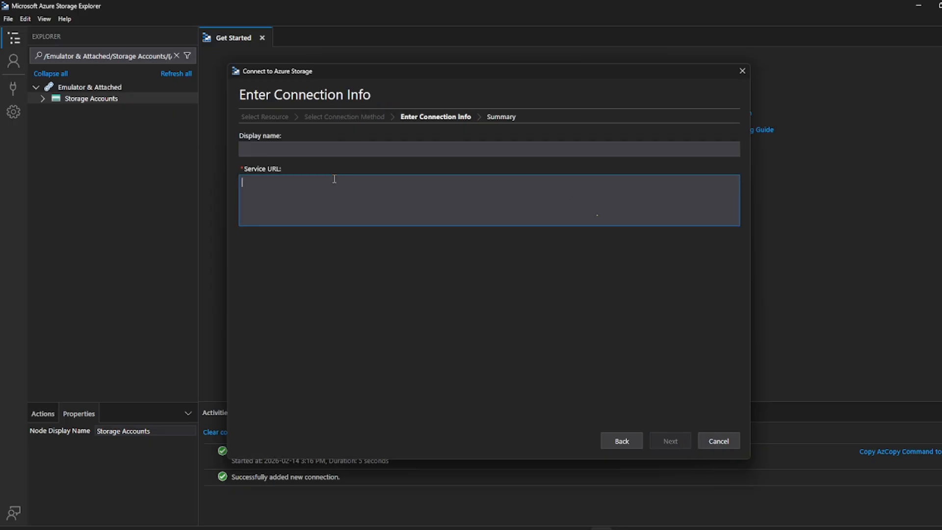
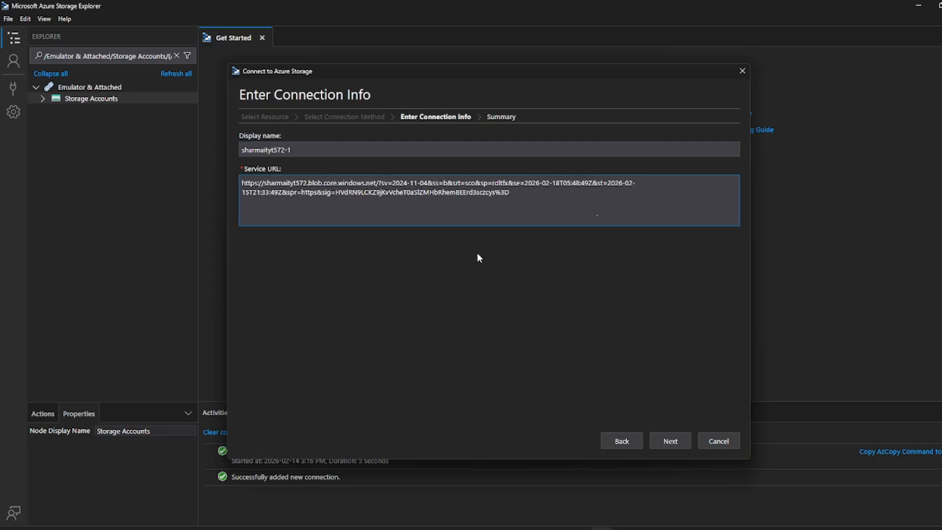
- Paste the Blob SAS URL, replace the auto-filled display name with a custom one, and continue
left_click(345, 151)
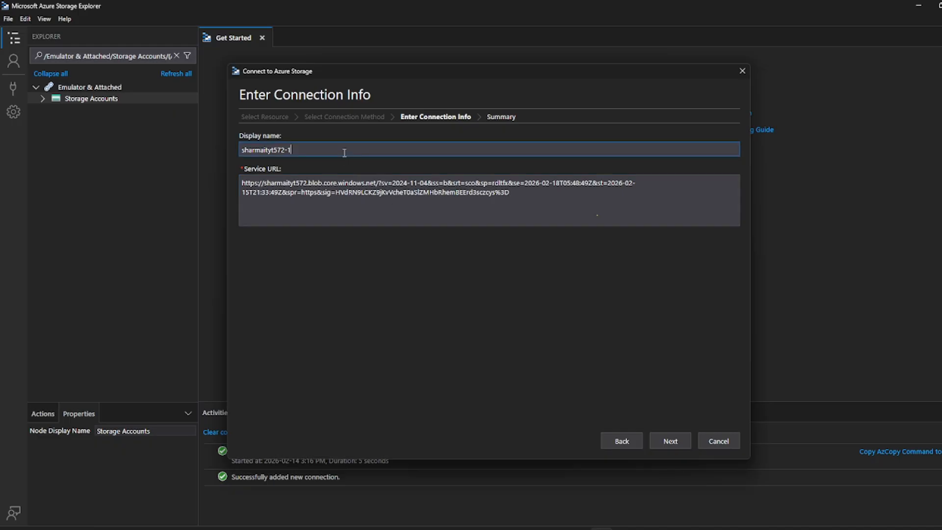
key("ctrl+a")
key("BackSpace")
type("sharma")
left_click(677, 441)
- Connect the SAS-attached account and expand Blob Containers, dismissing the Authentication Error
left_click(670, 441)
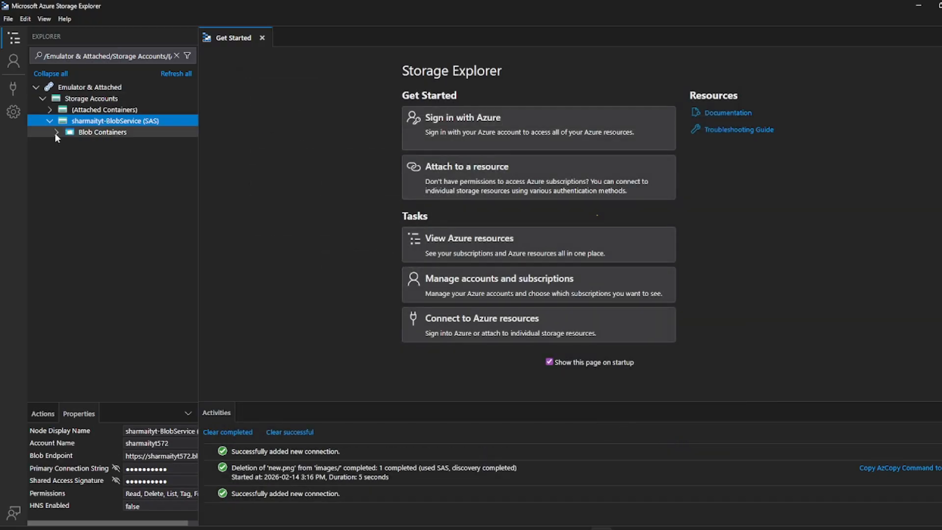
left_click(55, 134)
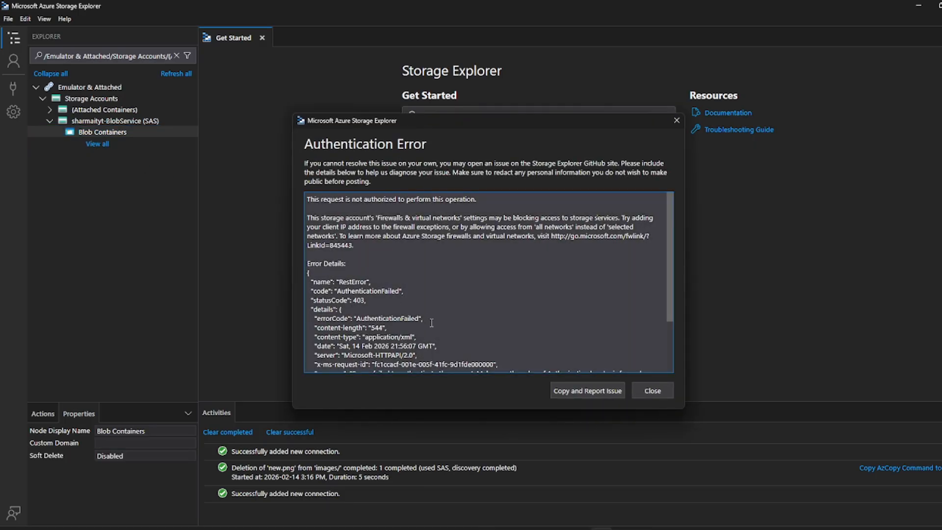
scroll(431, 322, "down", 5)
scroll(376, 323, "up", 5)
left_click(651, 393)
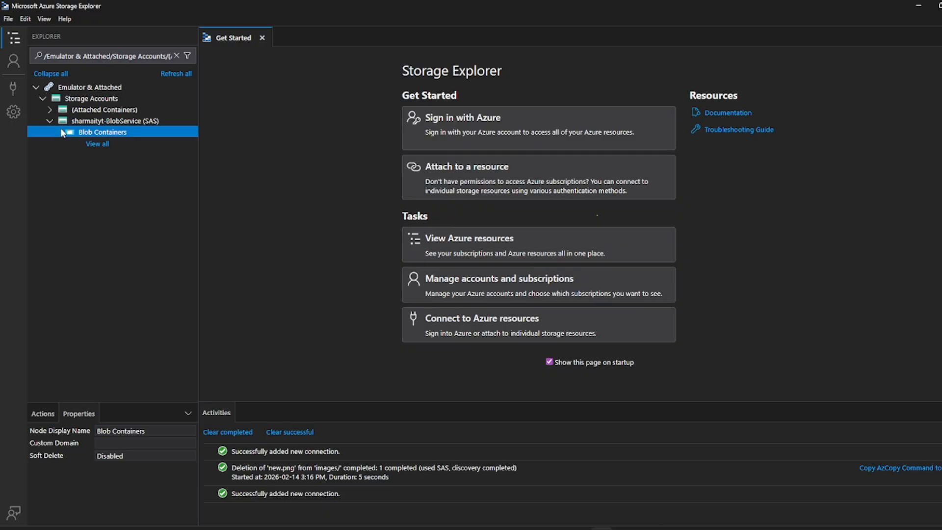
- View all blob containers, close the authentication failure banner, and collapse the connection
left_click(90, 122)
left_click(91, 132)
left_click(98, 144)
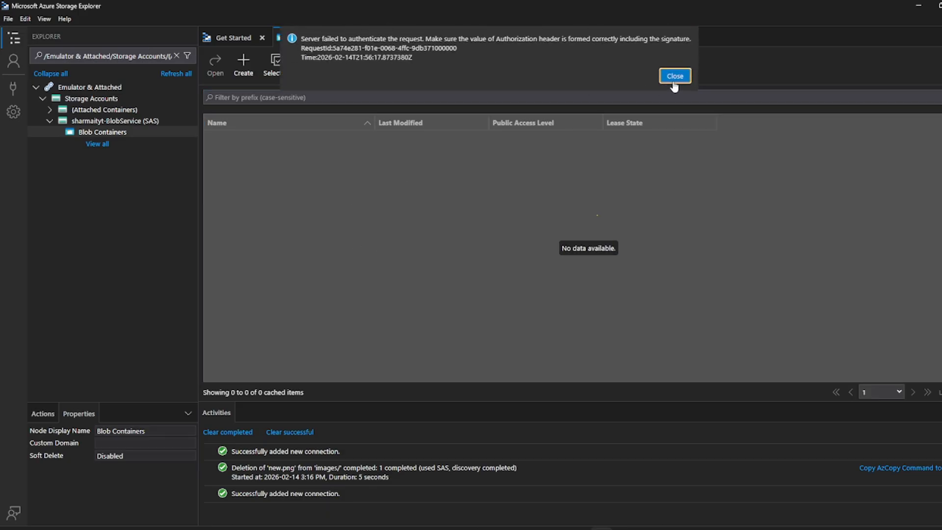
left_click(675, 78)
left_click(50, 120)
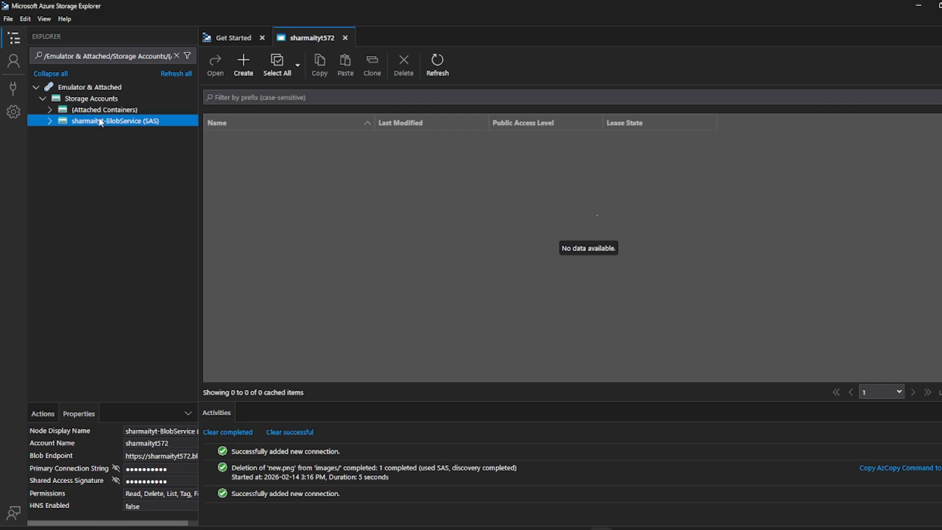
- Return to the portal's Shared access signature settings at the top, at the Start date field
key("alt+Tab")
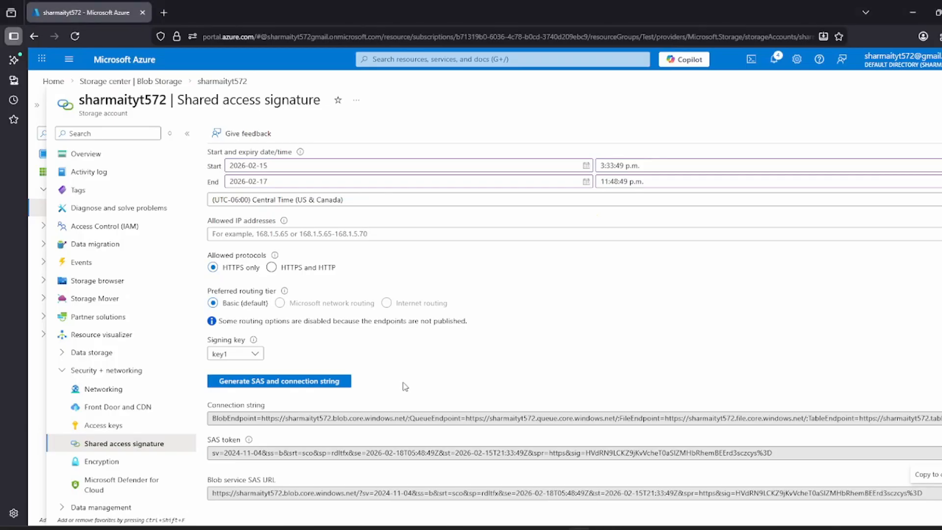
scroll(349, 383, "up", 5)
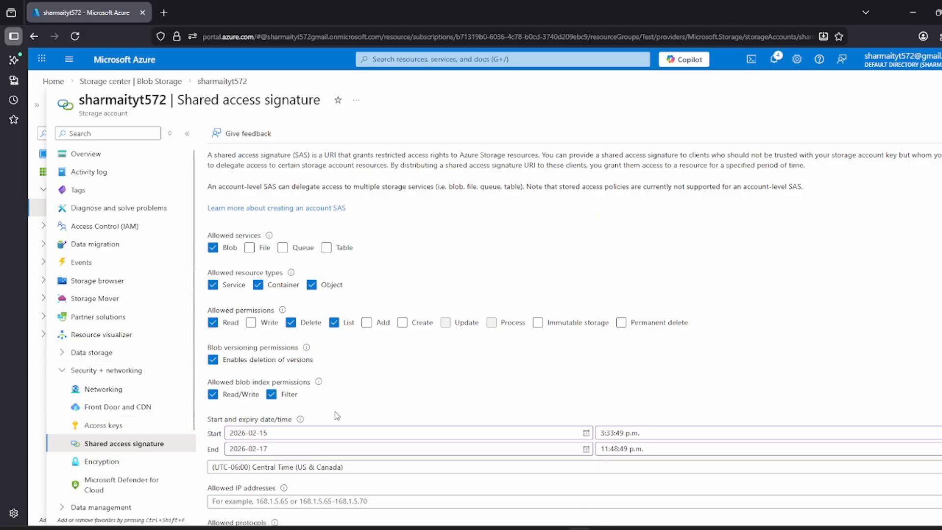
left_click(220, 431)
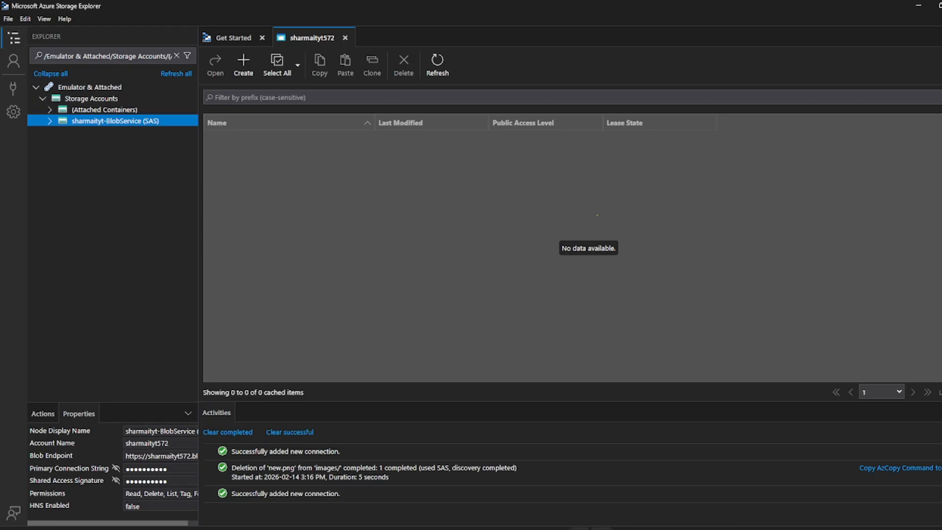
left_click(580, 529)
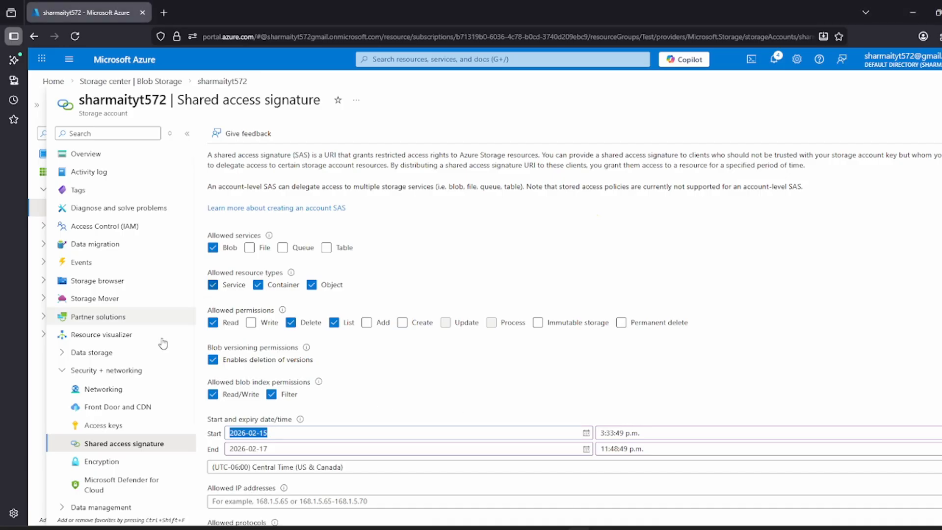
- Reload the Shared access signature page and leave only the Blob service allowed
left_click(95, 425)
left_click(105, 443)
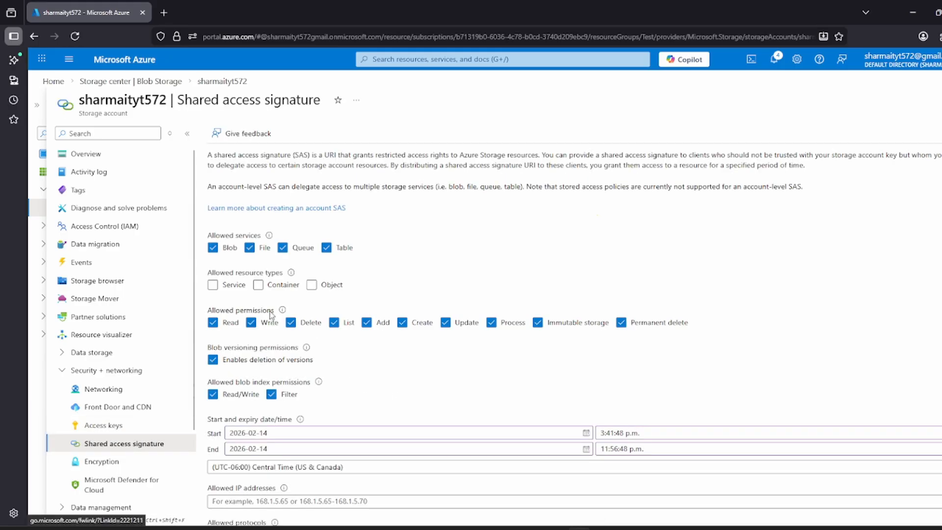
left_click(249, 248)
left_click(292, 251)
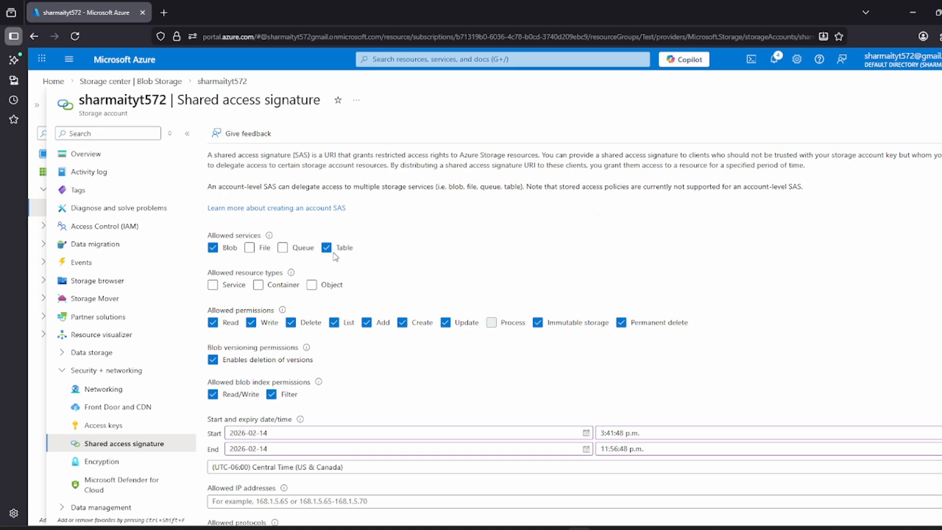
left_click(327, 249)
- Allow Service, Container and Object resource types with only Read, Delete and List permissions
left_click(213, 285)
left_click(258, 285)
left_click(312, 284)
left_click(251, 323)
left_click(291, 323)
left_click(291, 322)
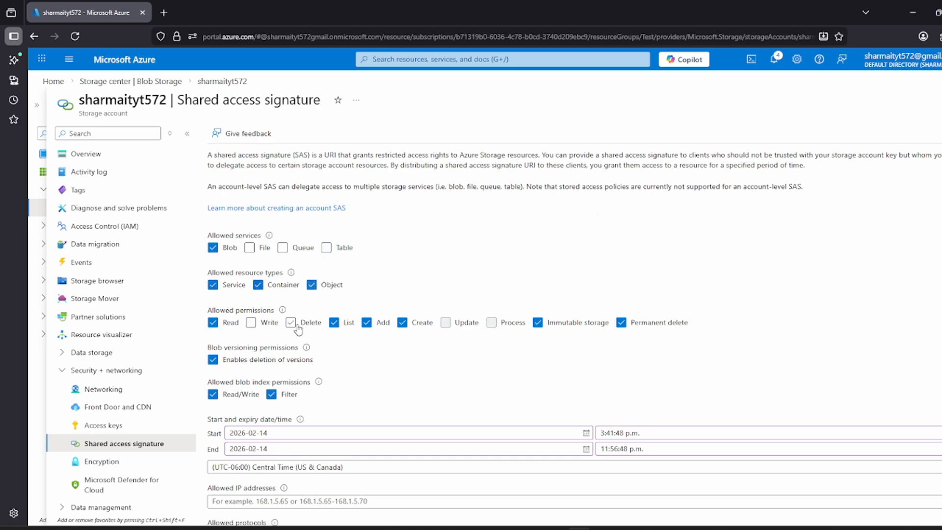
left_click(366, 322)
left_click(402, 322)
left_click(620, 323)
left_click(537, 322)
- Sign the SAS with key2 and generate the new SAS token and connection string
scroll(457, 403, "down", 3)
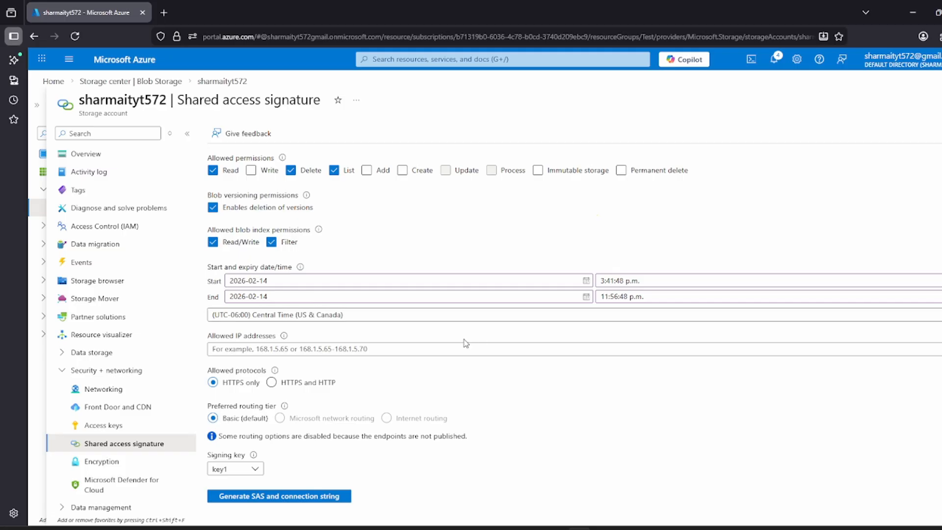
left_click(238, 474)
left_click(235, 453)
left_click(278, 497)
scroll(416, 425, "down", 2)
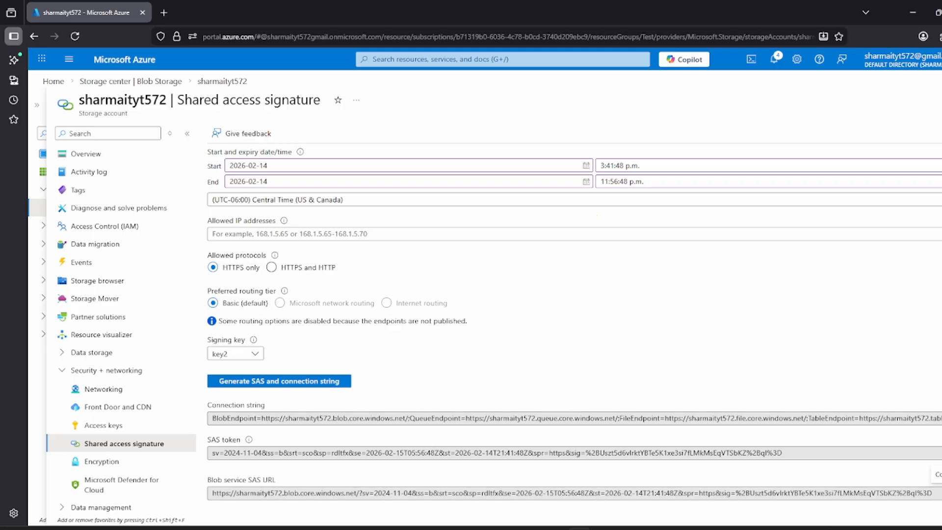
- Detach the old Blob service SAS connection in Storage Explorer
left_click(601, 528)
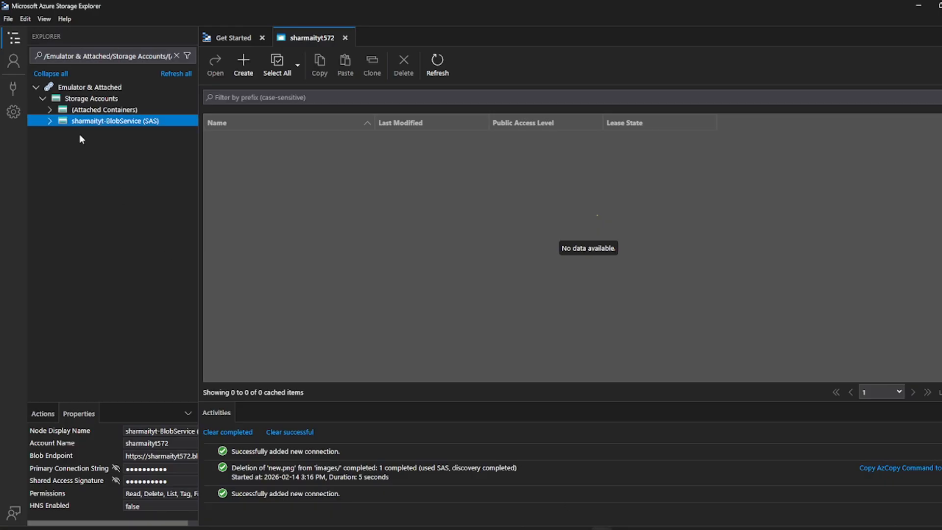
right_click(89, 111)
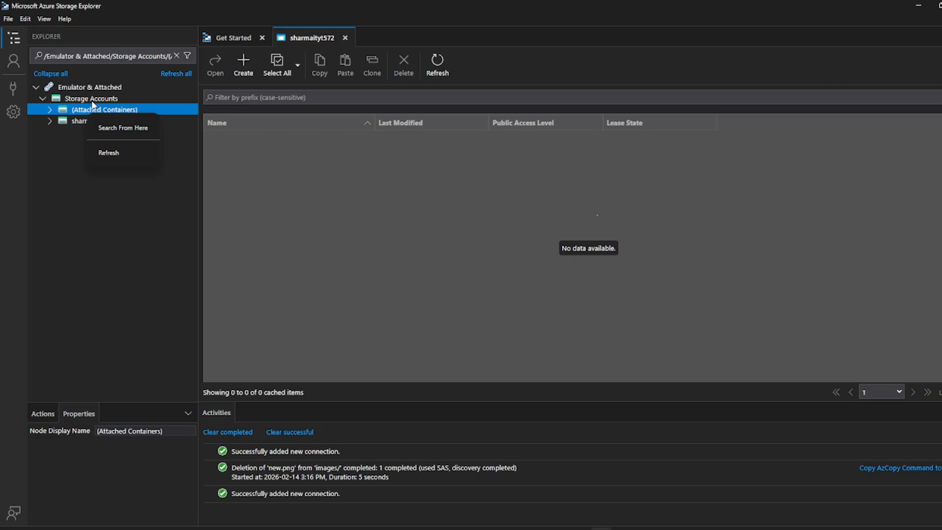
right_click(91, 99)
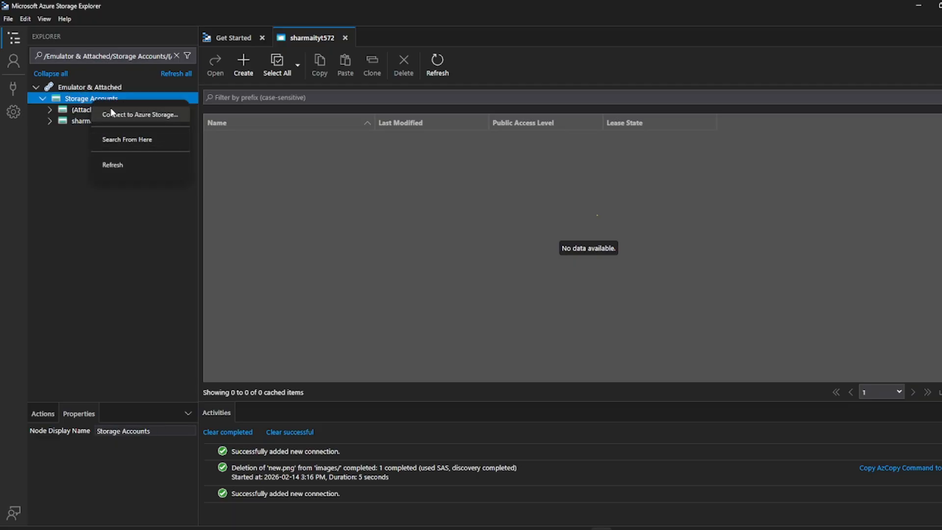
right_click(69, 120)
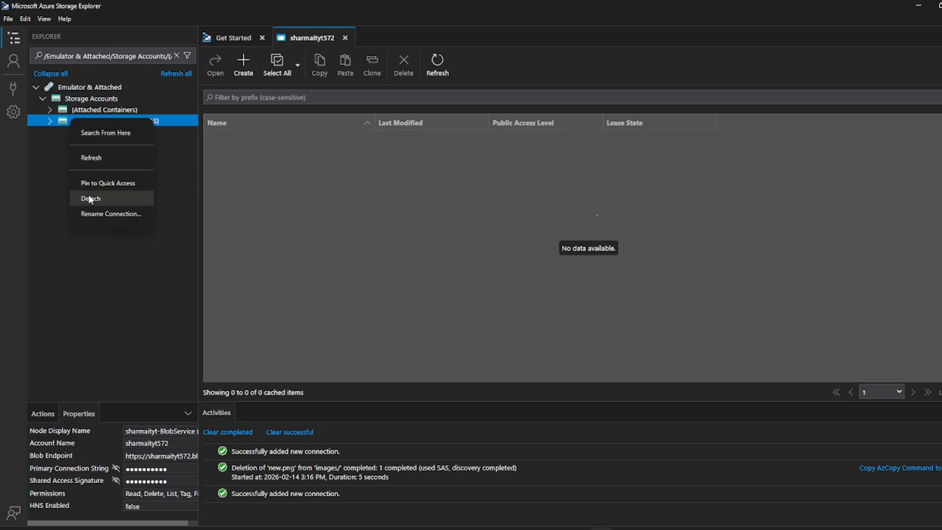
left_click(90, 198)
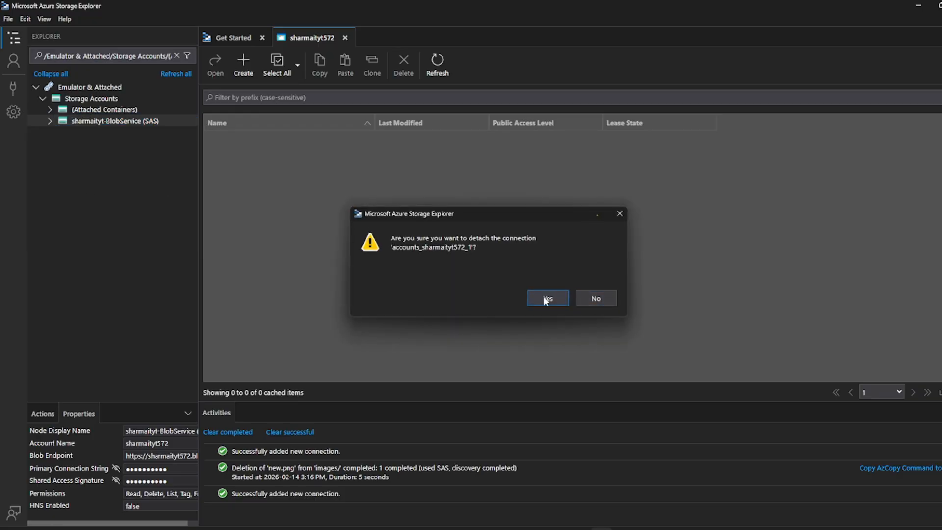
left_click(545, 301)
- Attach the storage account again by pasting the new key2 SAS URL and connecting
right_click(89, 100)
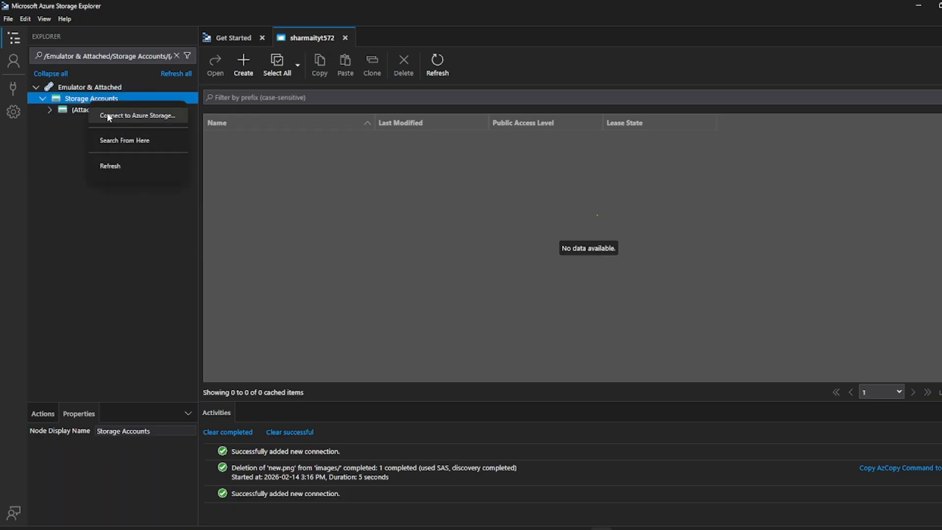
left_click(108, 116)
left_click(319, 201)
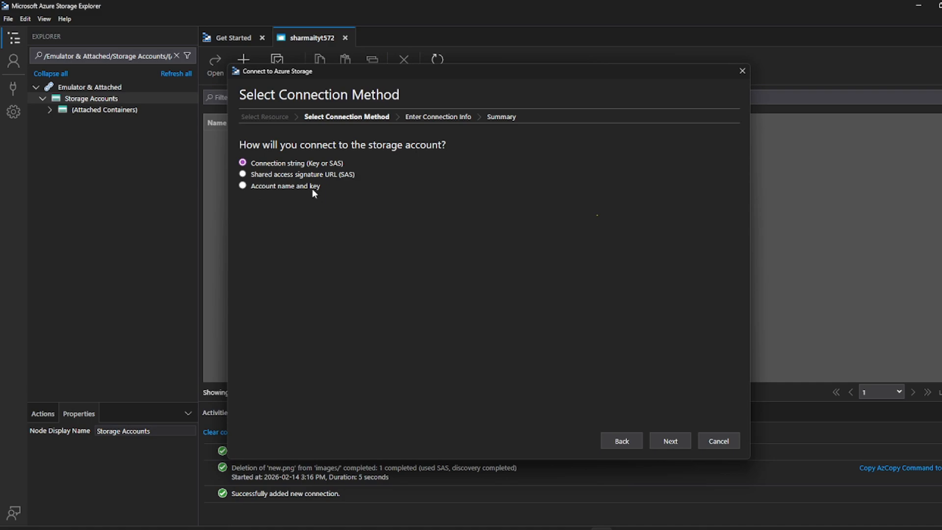
left_click(324, 175)
left_click(670, 440)
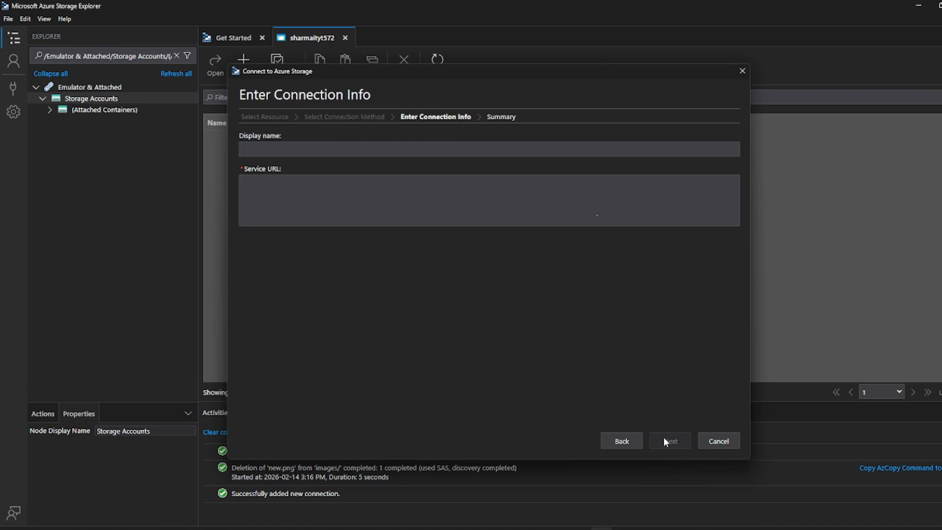
left_click(280, 175)
left_click(305, 154)
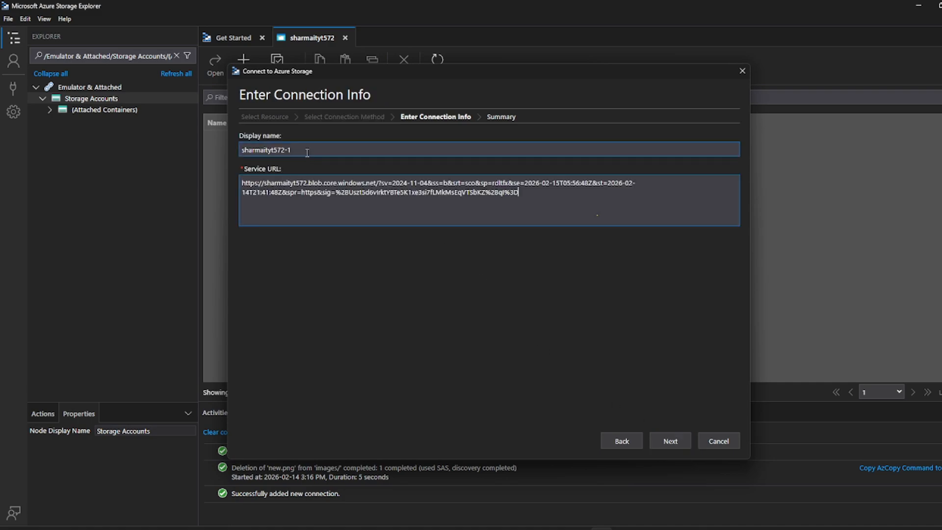
left_click(670, 440)
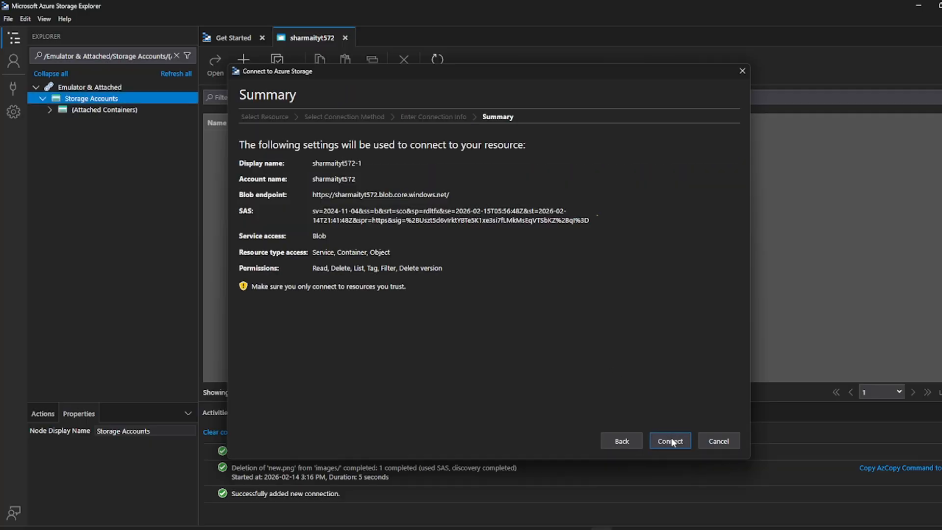
left_click(671, 441)
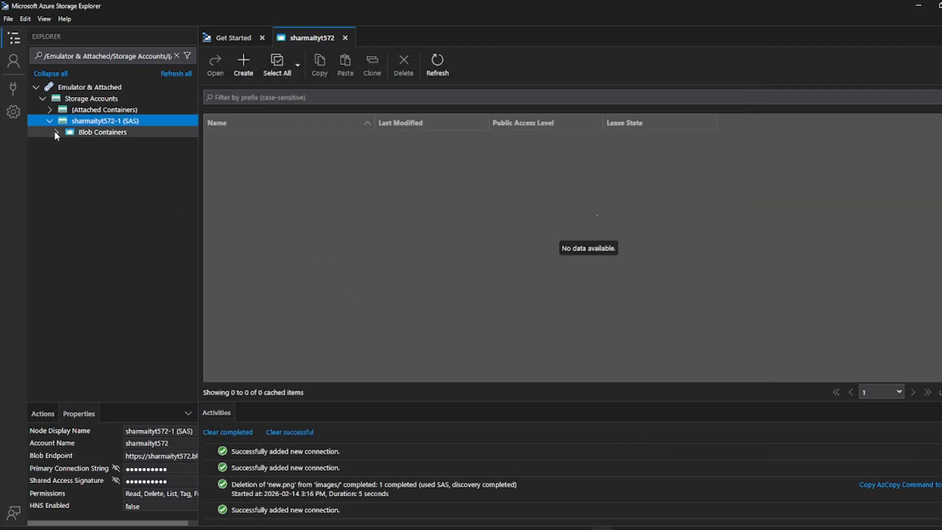
- Delete new.png from the images container and check the completed deletion in the activity log
left_click(56, 133)
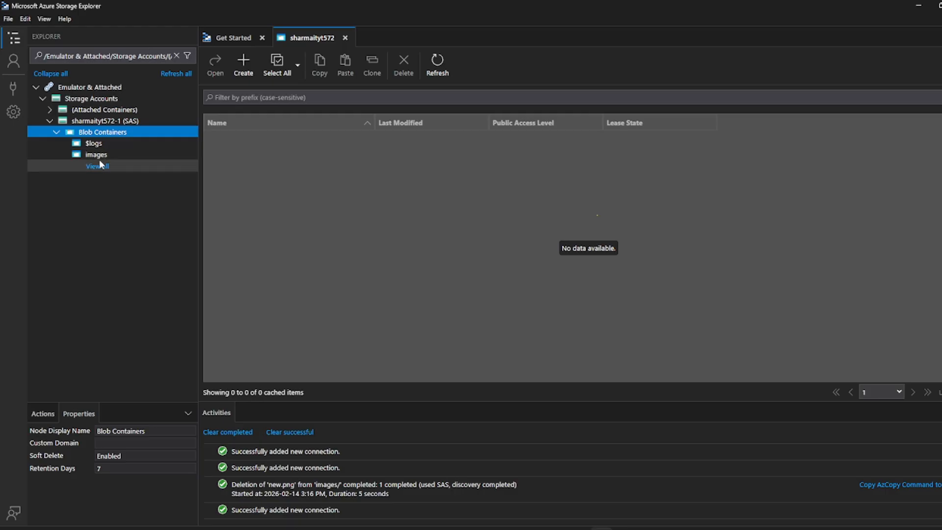
left_click(97, 155)
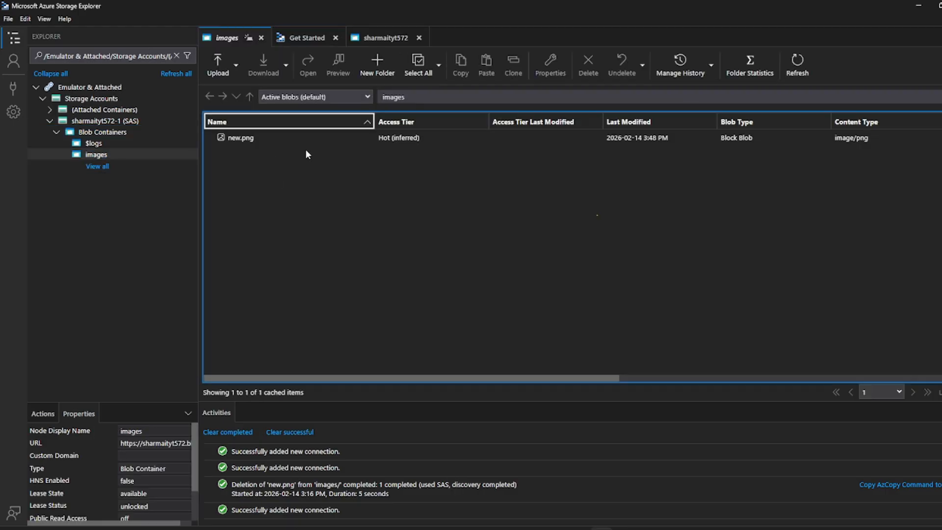
left_click(252, 139)
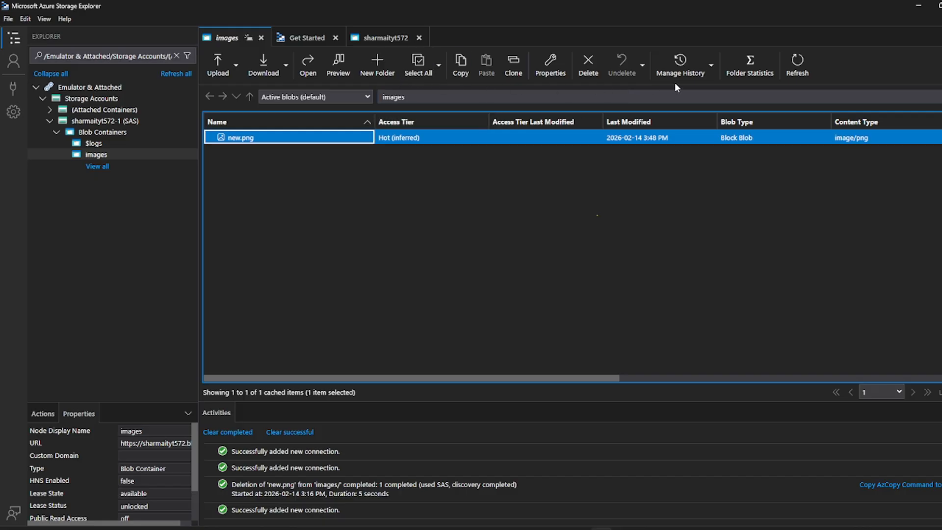
left_click(588, 66)
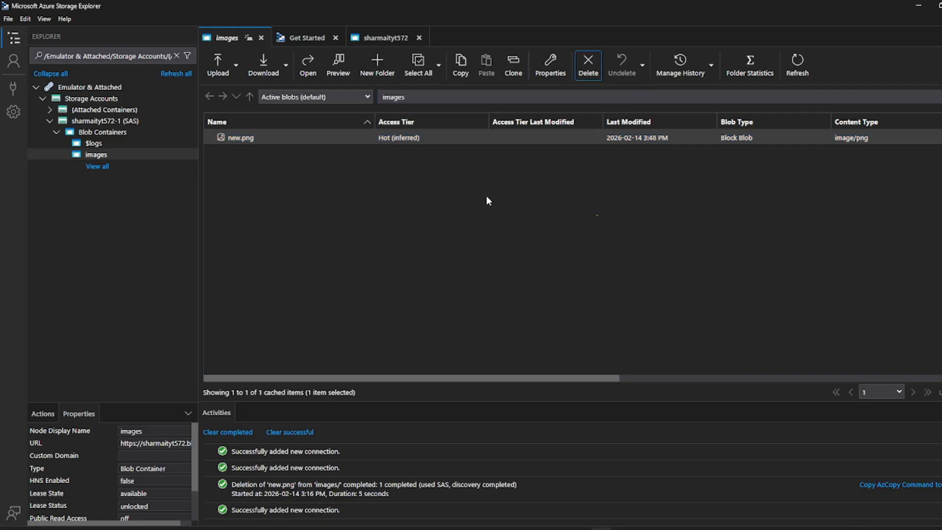
left_click(401, 270)
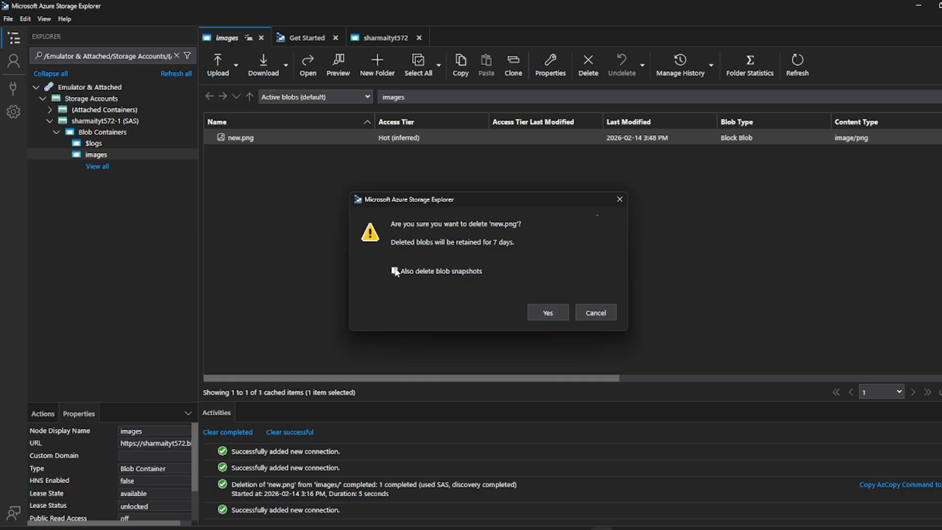
left_click(544, 315)
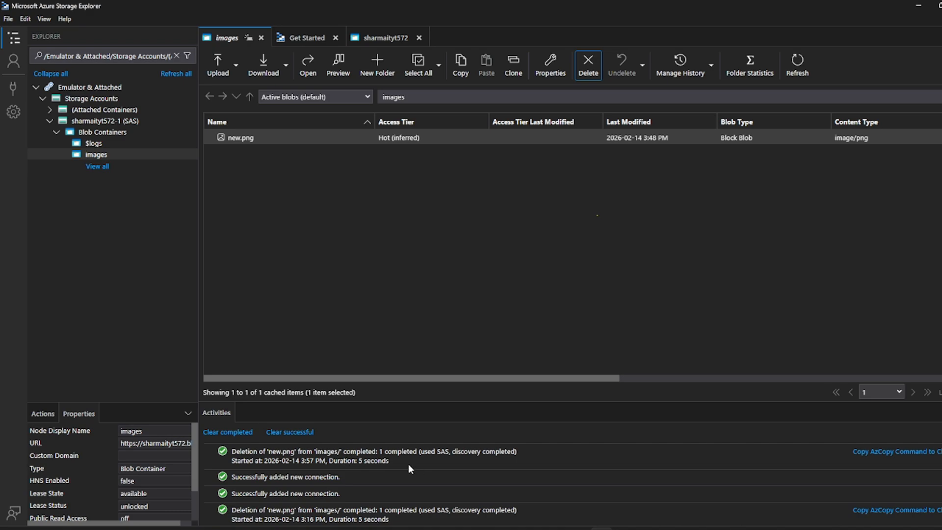
left_click_drag(401, 464, 300, 452)
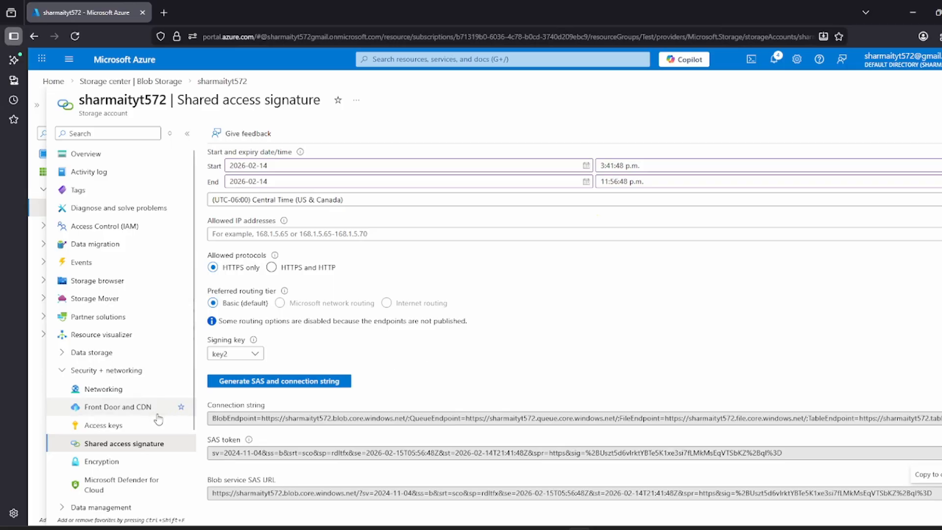
- Review the SAS start/expiry and allowed IP settings, then key2's last-rotated details in Access keys
scroll(263, 327, "up", 3)
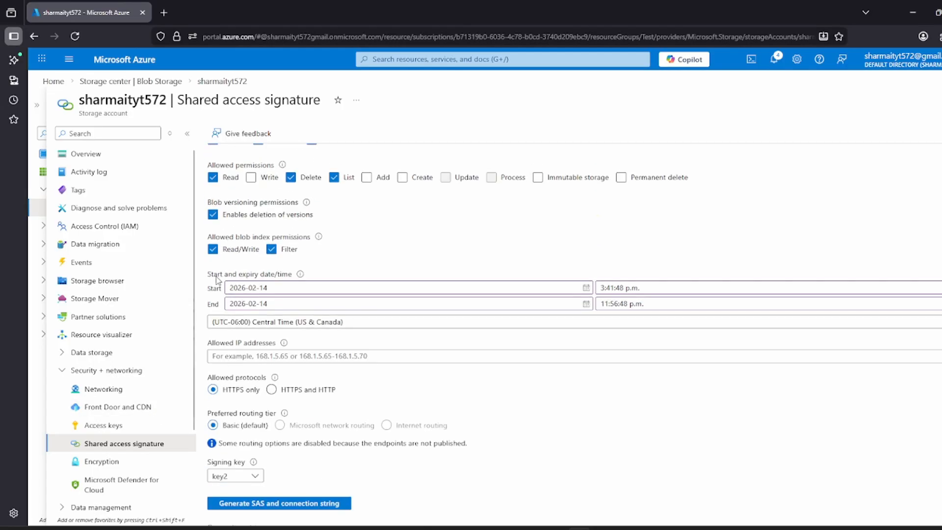
left_click_drag(212, 276, 264, 283)
left_click(266, 284)
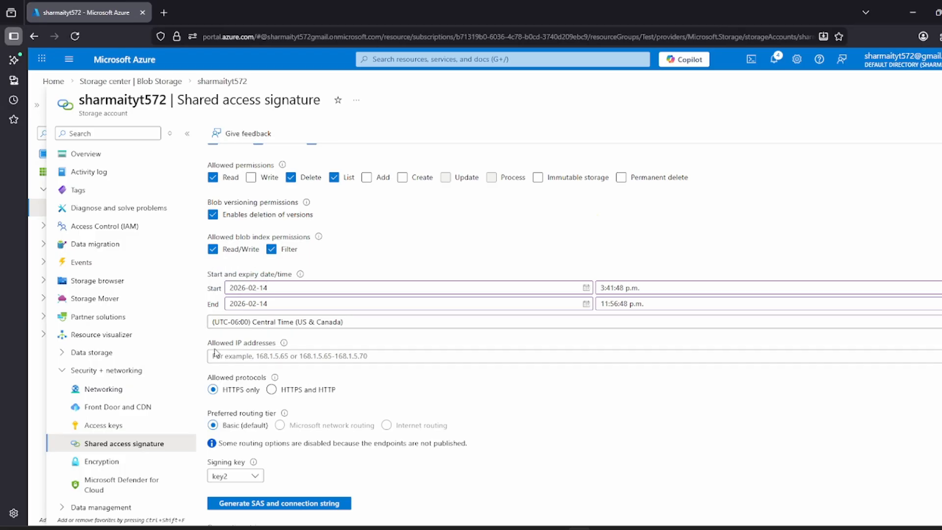
left_click_drag(212, 345, 271, 350)
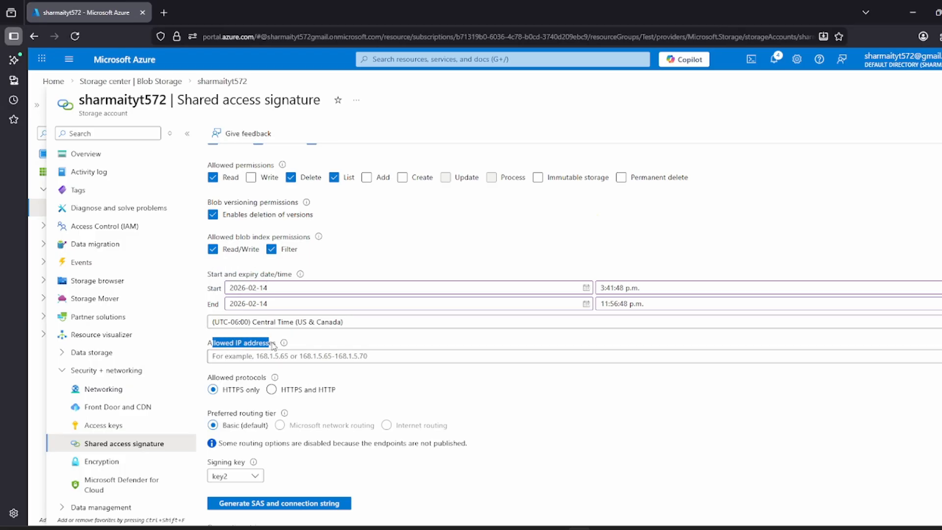
left_click(125, 425)
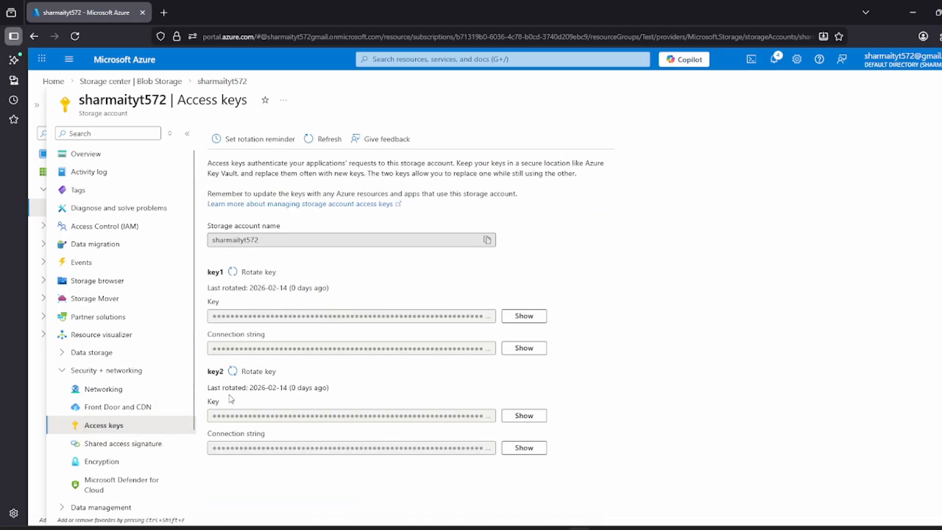
left_click_drag(214, 400, 229, 391)
left_click(229, 391)
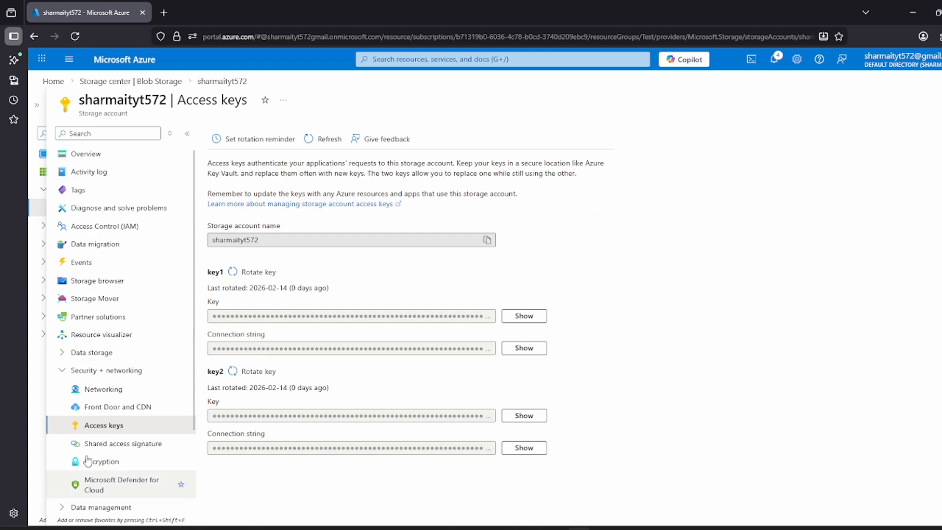
- Browse the Containers, File shares, Queues and Tables pages under Data storage
left_click(61, 353)
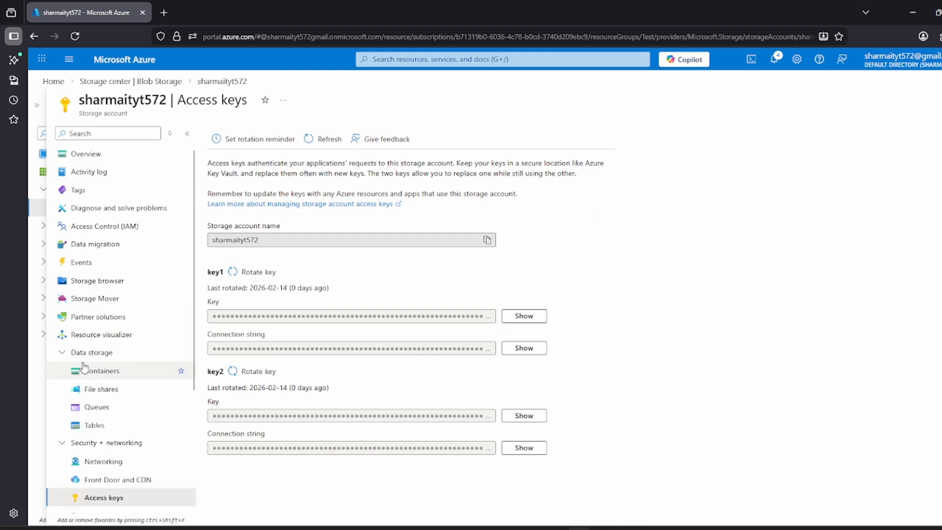
left_click(84, 369)
left_click(93, 389)
left_click(95, 407)
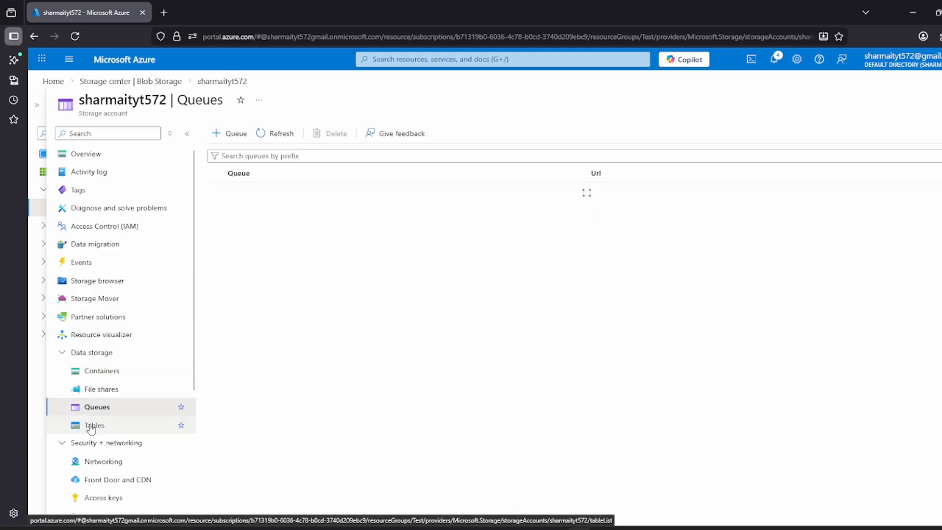
left_click(91, 426)
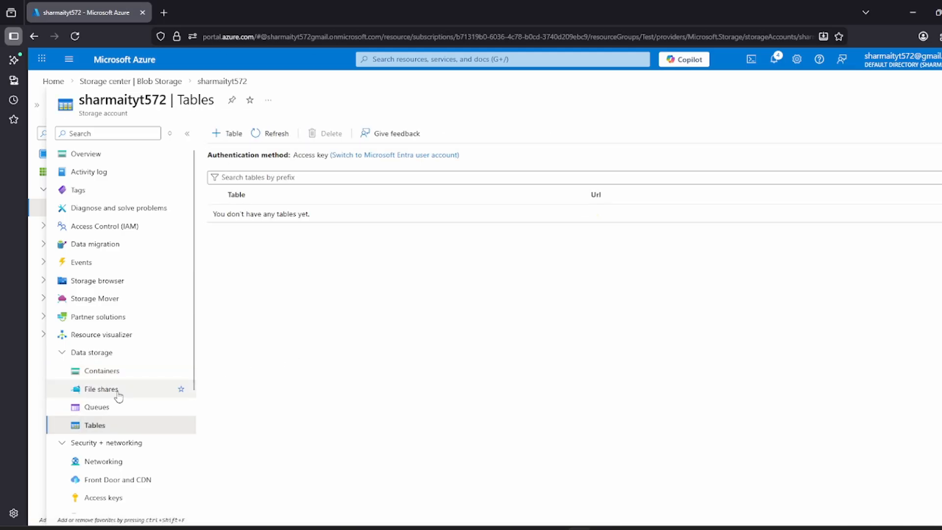